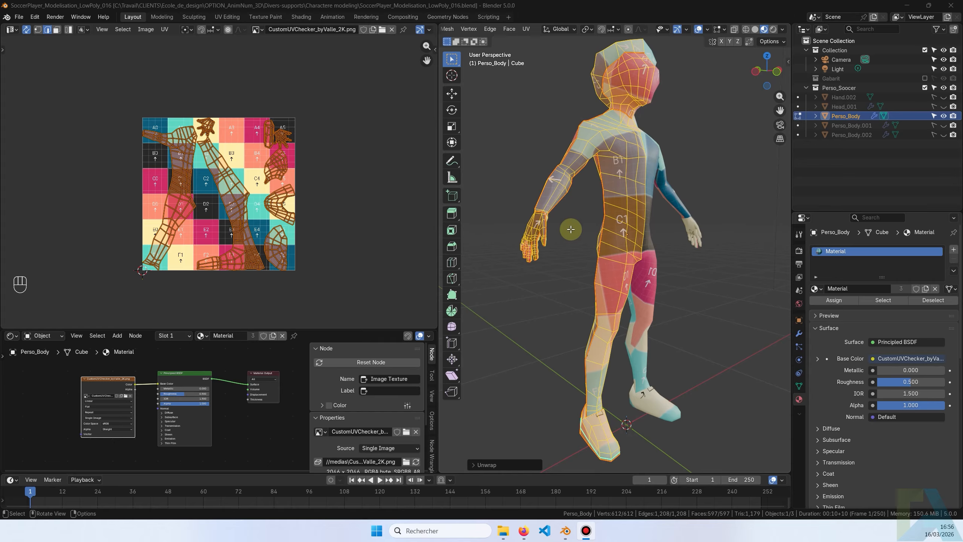
Step: Clear the mesh selection on Perso_Body and return to Object Mode
key("alt+a")
key("Tab")
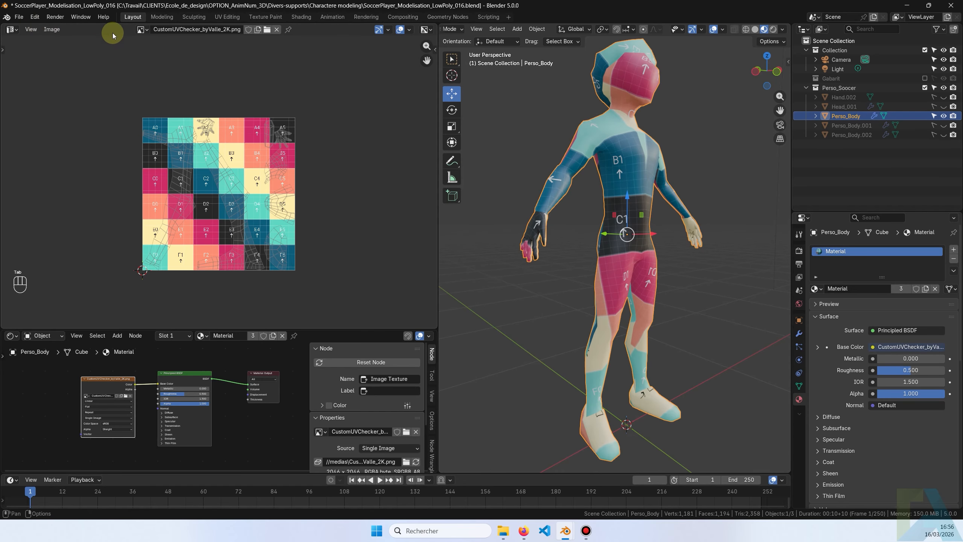
scroll(449, 24, "up", 3)
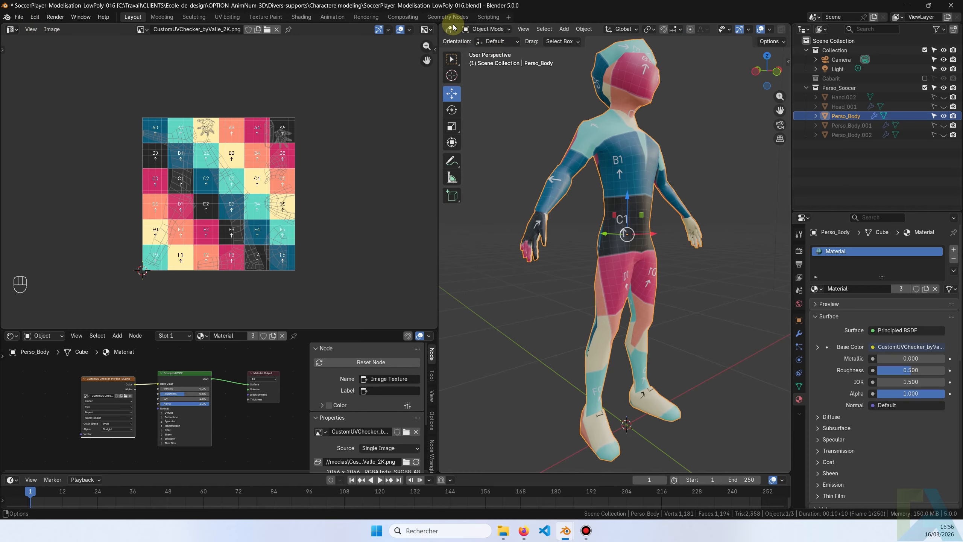
left_click(499, 41)
left_click(490, 47)
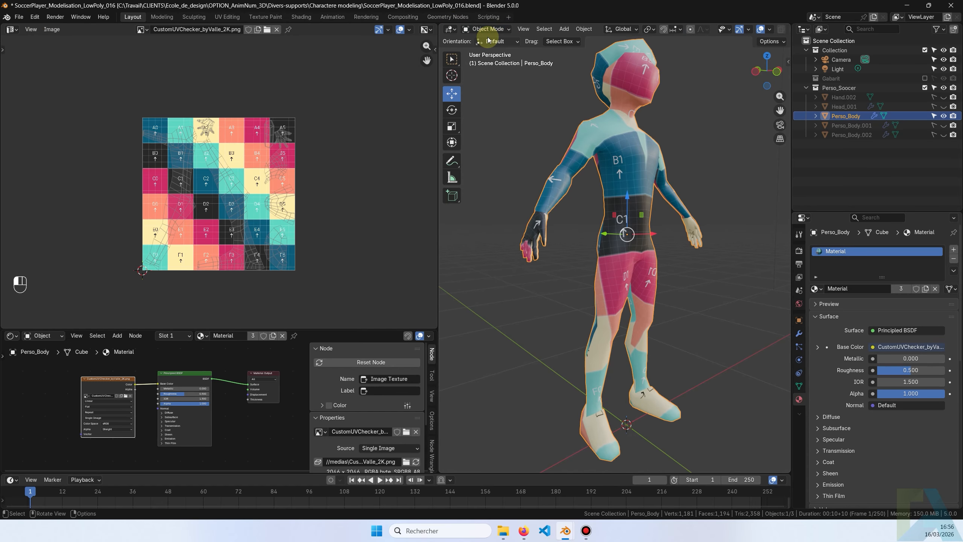
left_click(712, 333)
left_click(623, 171)
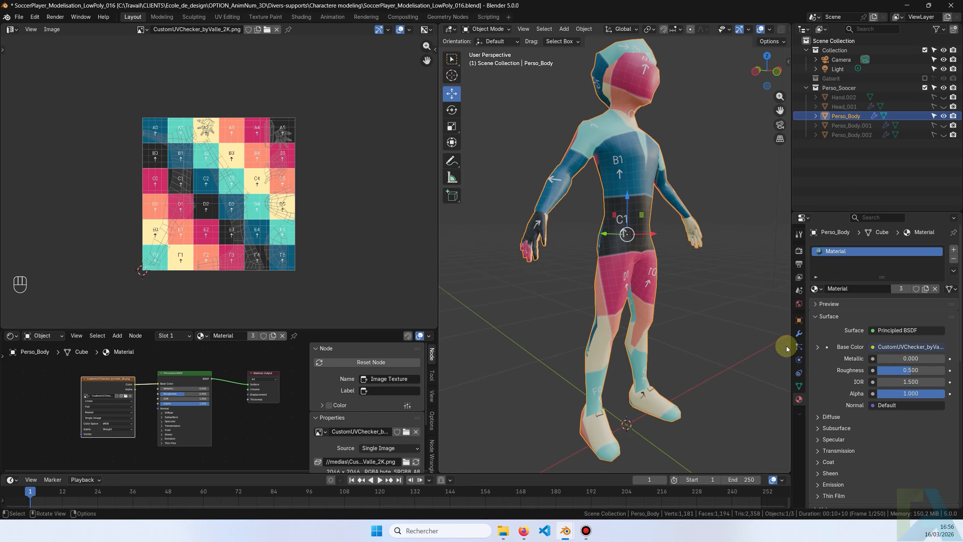
Step: Enable Mirror U in the Data settings of the Perso_Body Mirror modifier
left_click(800, 334)
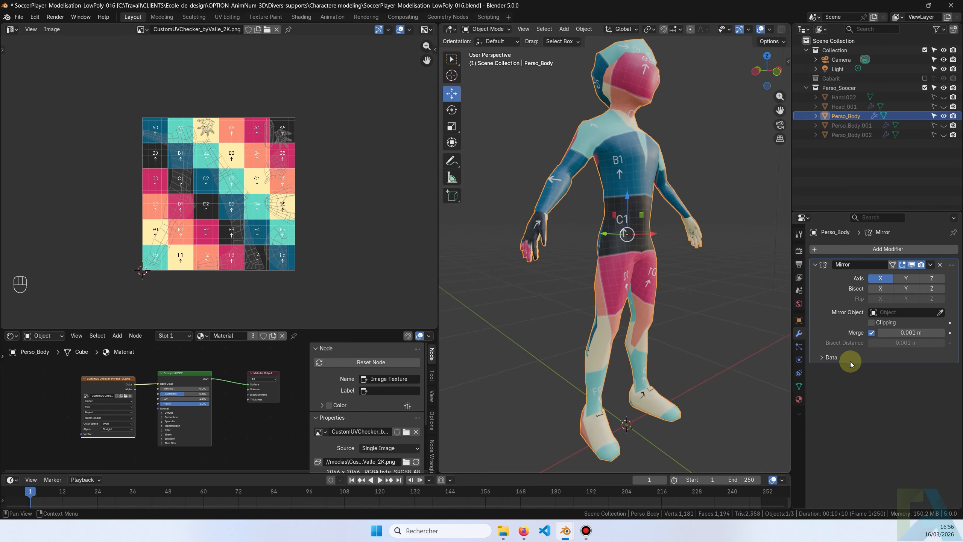
left_click(830, 358)
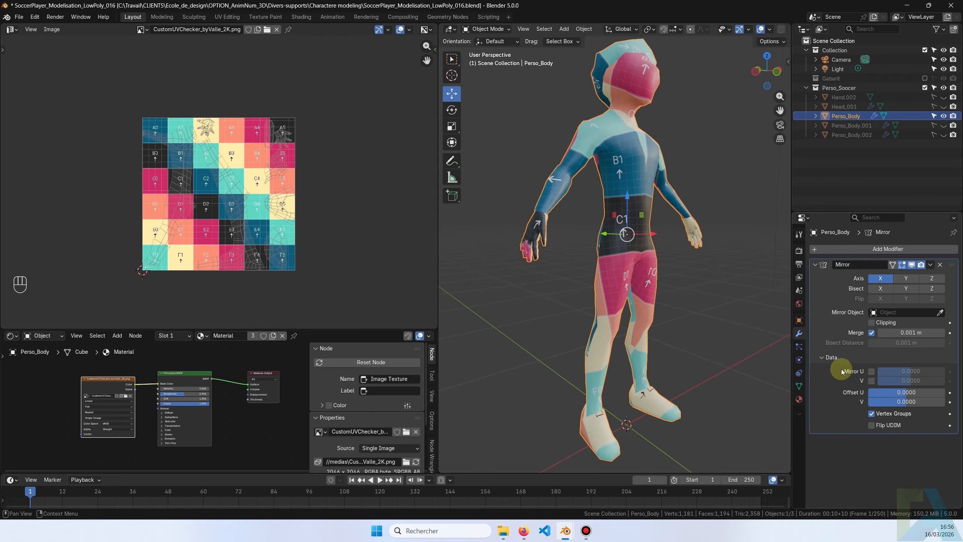
left_click(871, 371)
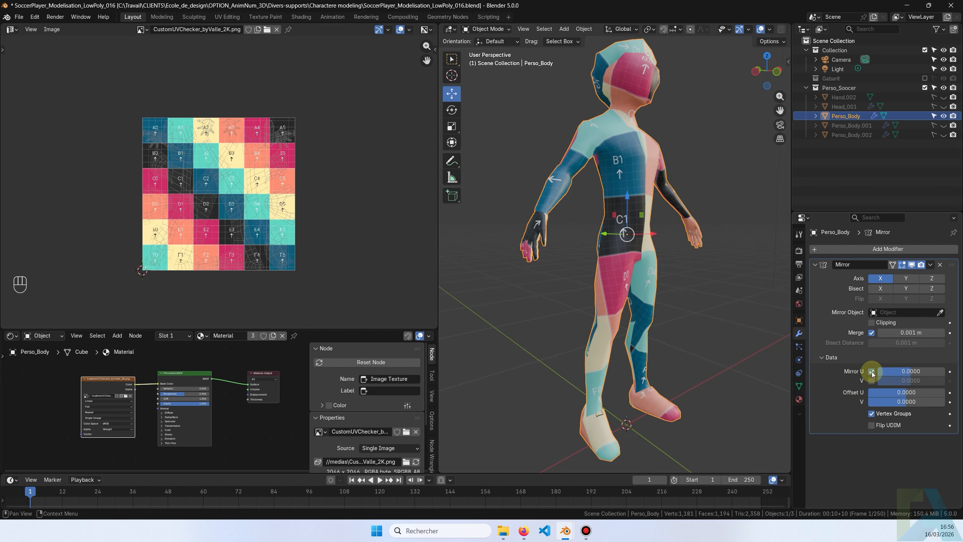
scroll(236, 182, "up", 4)
scroll(230, 180, "down", 2)
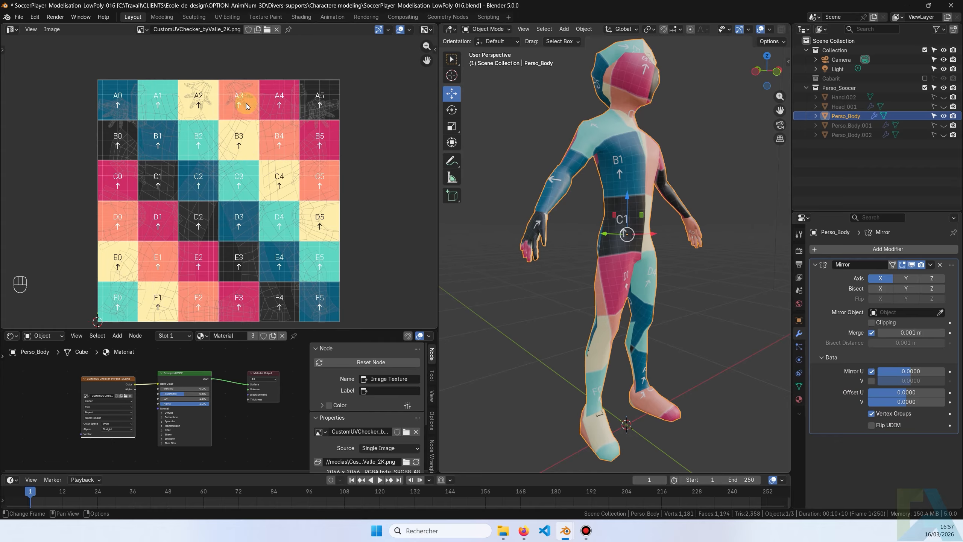
scroll(219, 183, "down", 1)
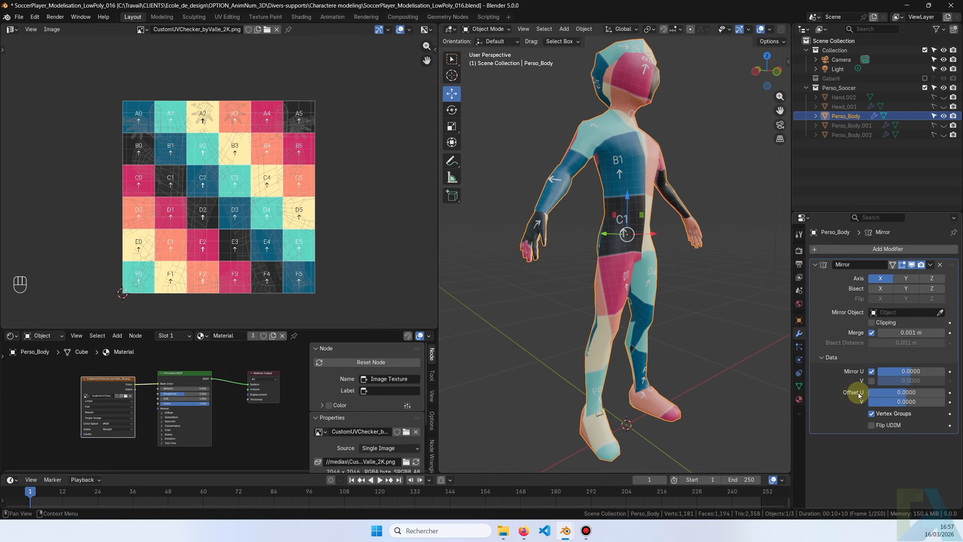
Step: Set the Mirror modifier's Offset U to 1.0 and inspect the mirrored UV islands and the body's checker texture
left_click_drag(895, 393, 945, 393)
scroll(410, 219, "up", 3)
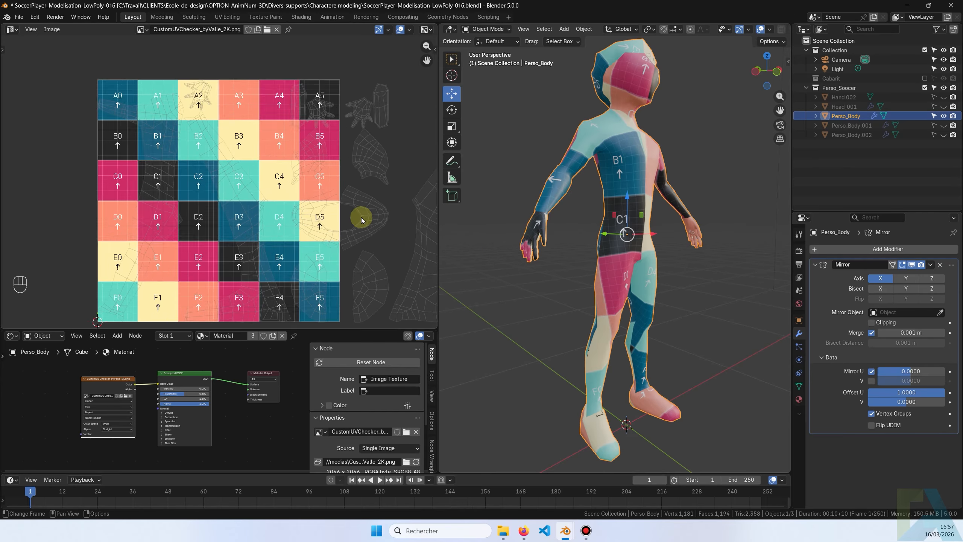
middle_click_drag(394, 267, 262, 206)
scroll(303, 224, "down", 6)
scroll(305, 226, "up", 3)
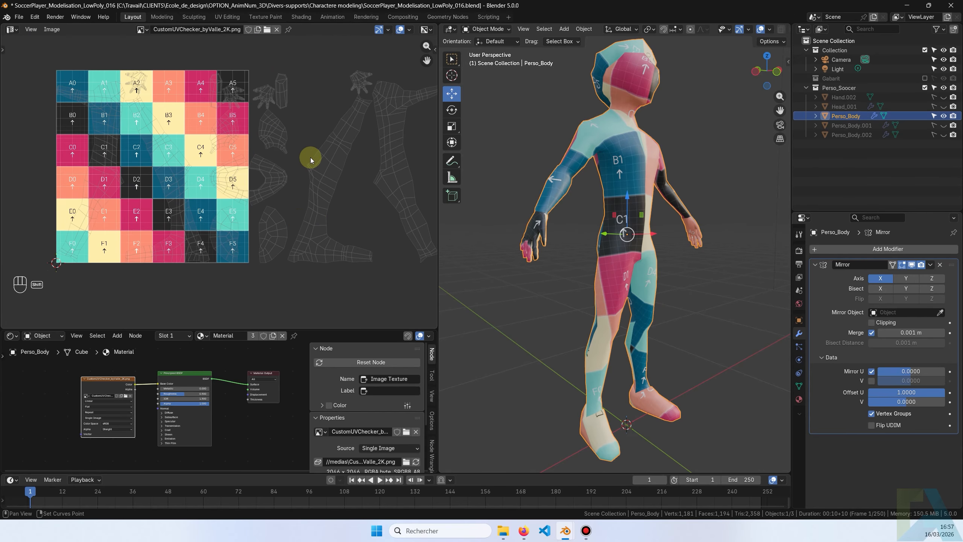
middle_click_drag(311, 157, 309, 187)
middle_click_drag(692, 291, 645, 293)
middle_click_drag(733, 287, 724, 304)
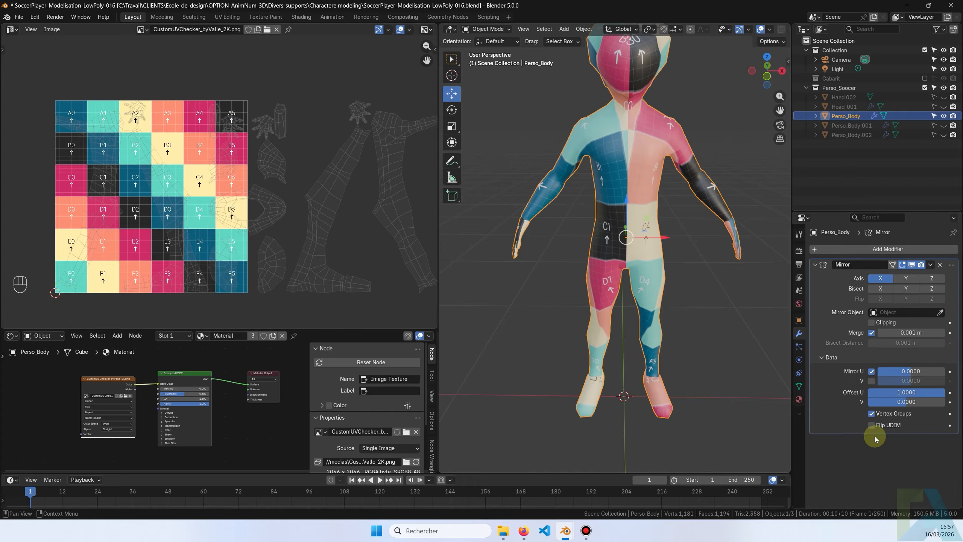
middle_click_drag(701, 258, 621, 316)
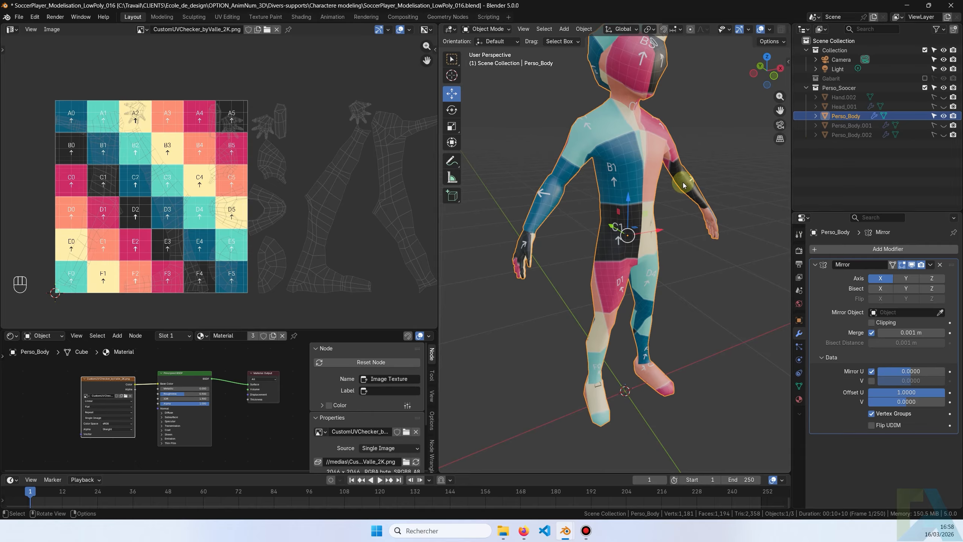
Step: Duplicate Perso_Body in place, then make the copy unselectable and hide it in the viewport
key("shift+d")
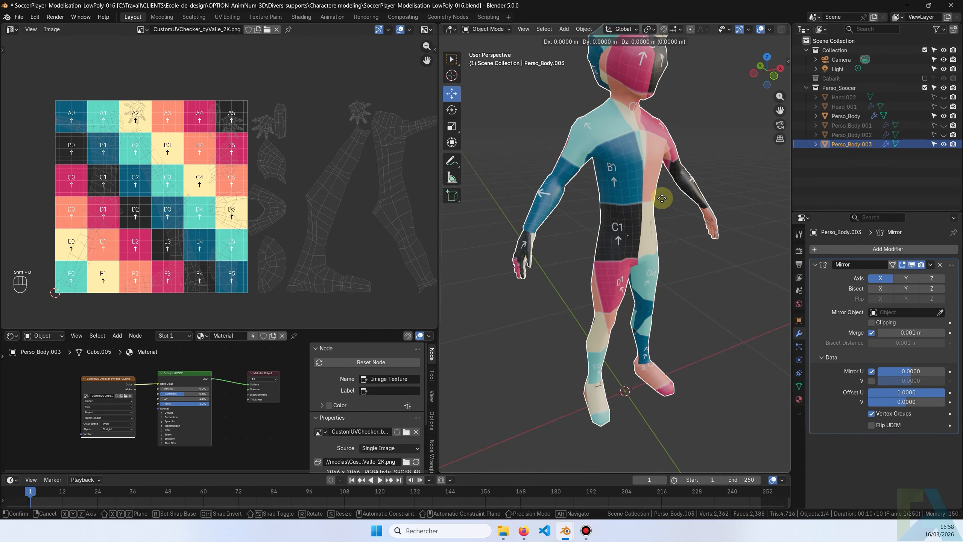
key("Return")
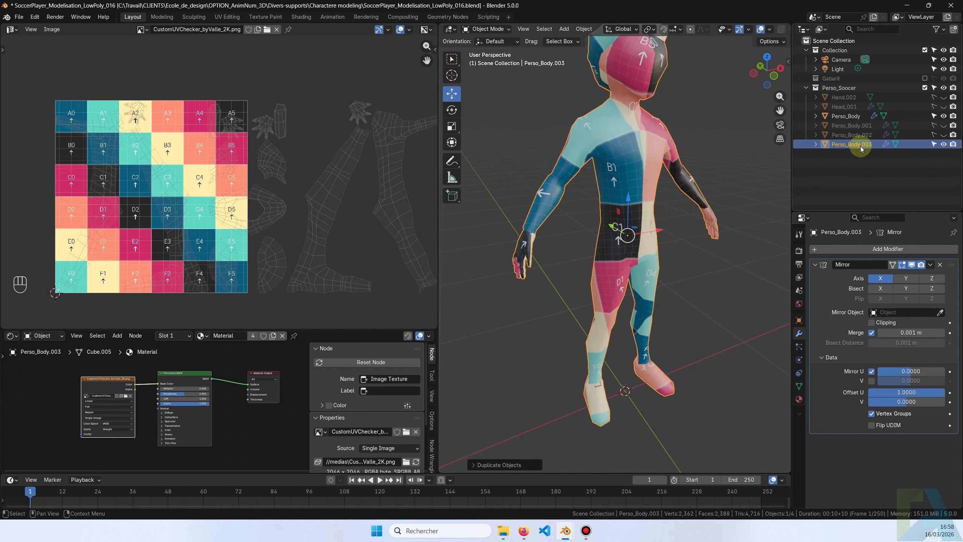
left_click(933, 144)
left_click(944, 144)
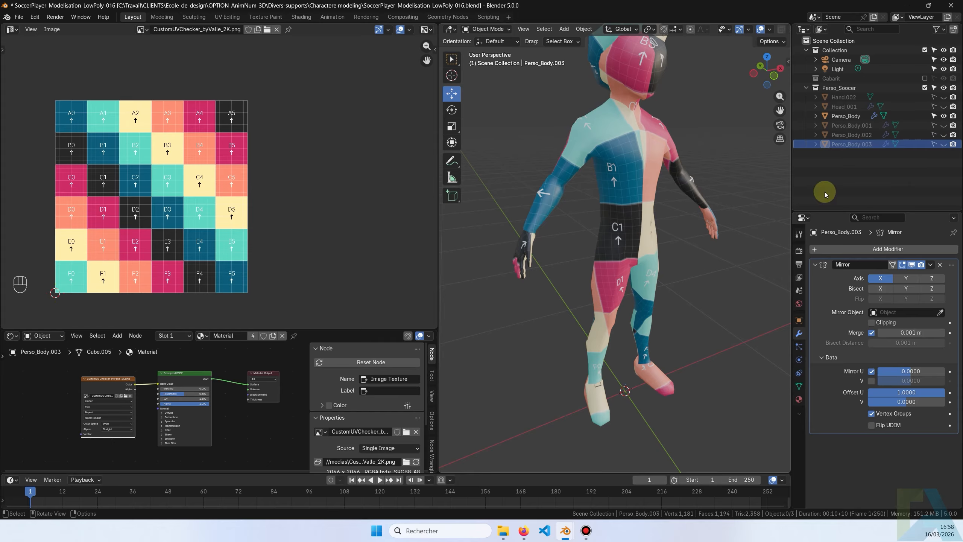
Step: Select the original Perso_Body and convert it to a mesh so the Mirror modifier is applied
left_click(840, 119)
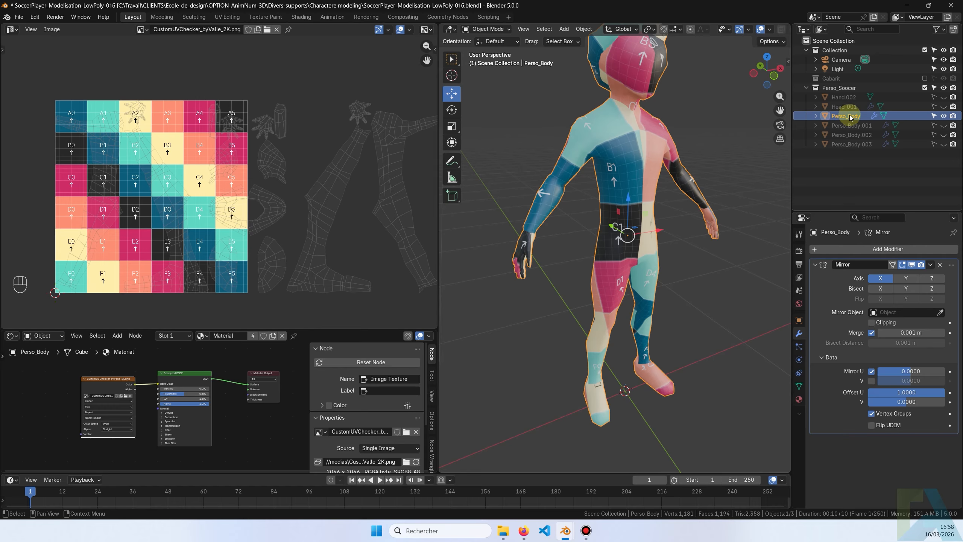
right_click(611, 139)
mouse_move(593, 173)
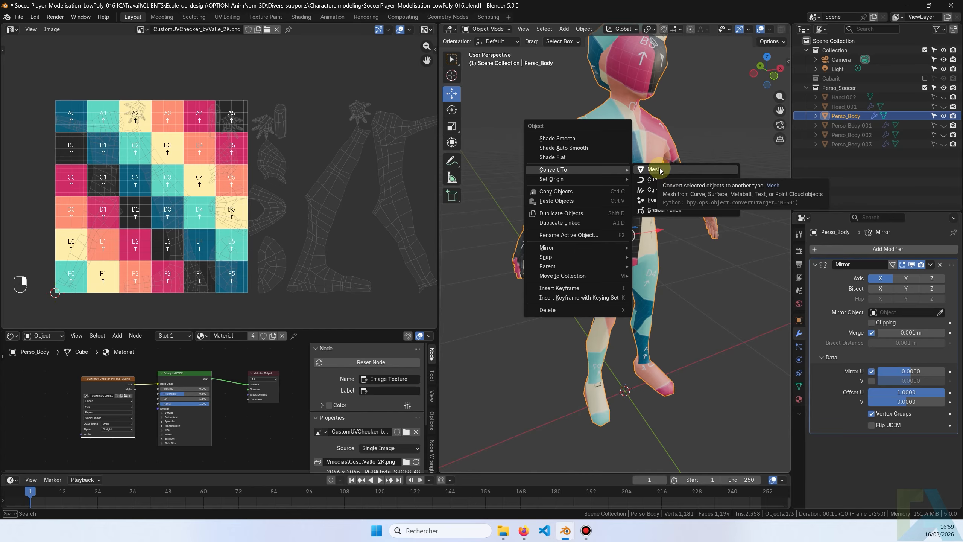
left_click(671, 173)
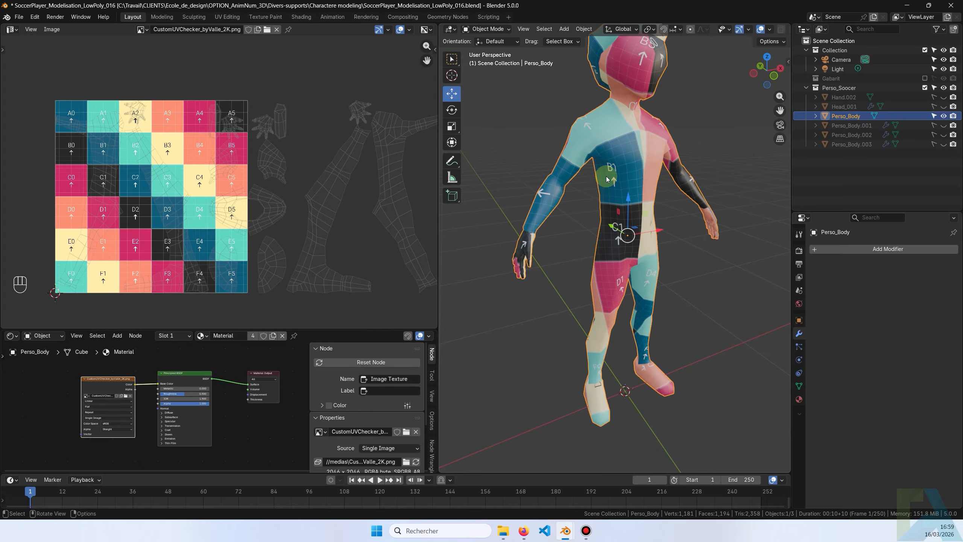
Step: Enter Edit Mode on Perso_Body and select the whole mirrored UV island of the back half with its foot
key("Tab")
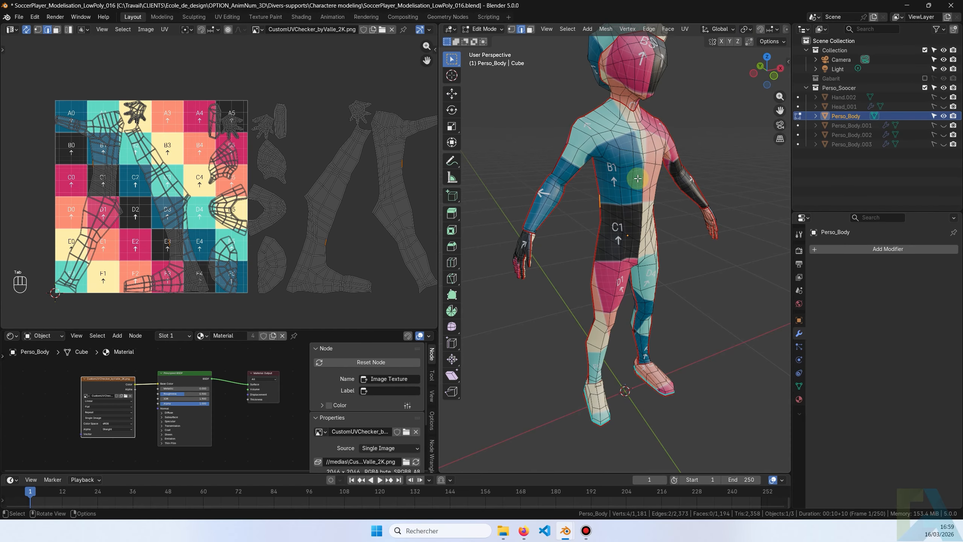
scroll(329, 213, "down", 2)
scroll(343, 237, "up", 2)
left_click(336, 216)
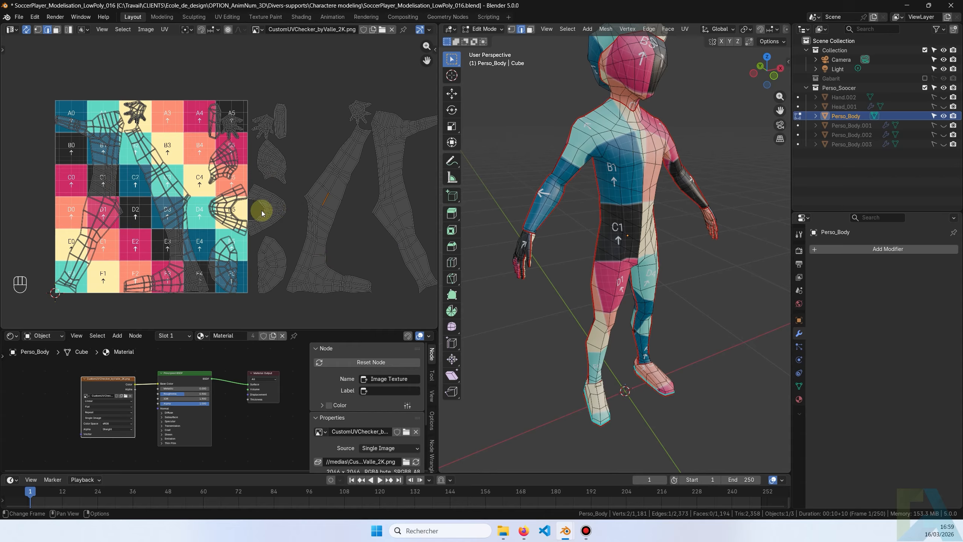
middle_click_drag(616, 277, 492, 269)
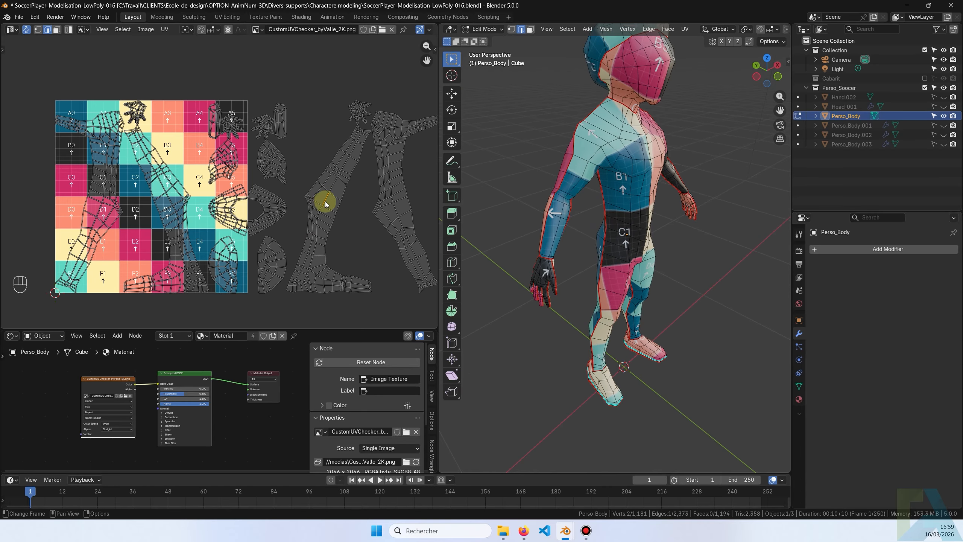
left_click(336, 179)
key("ctrl+l")
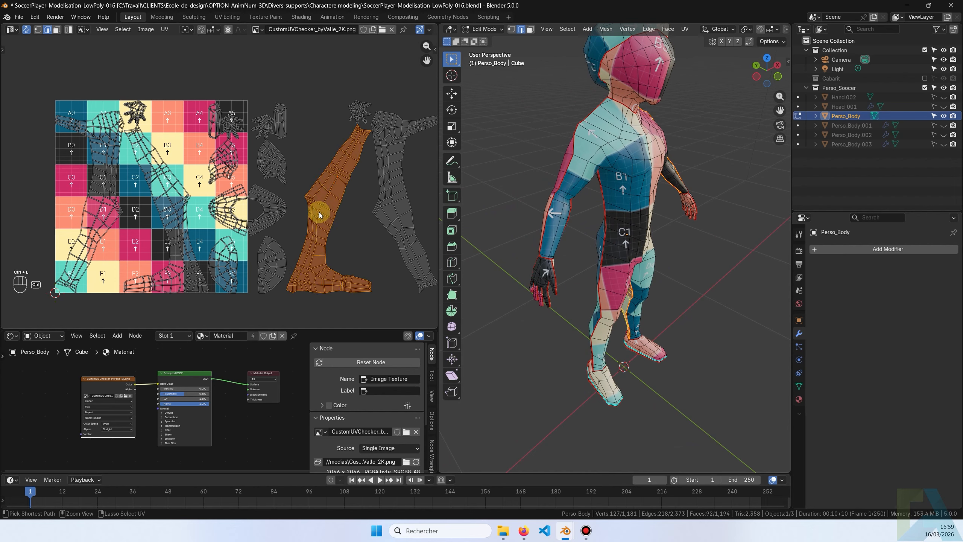
middle_click_drag(616, 309, 743, 321)
Step: Select both linked back-half UV islands, original and mirrored, and move them above the checker texture
left_click(325, 199)
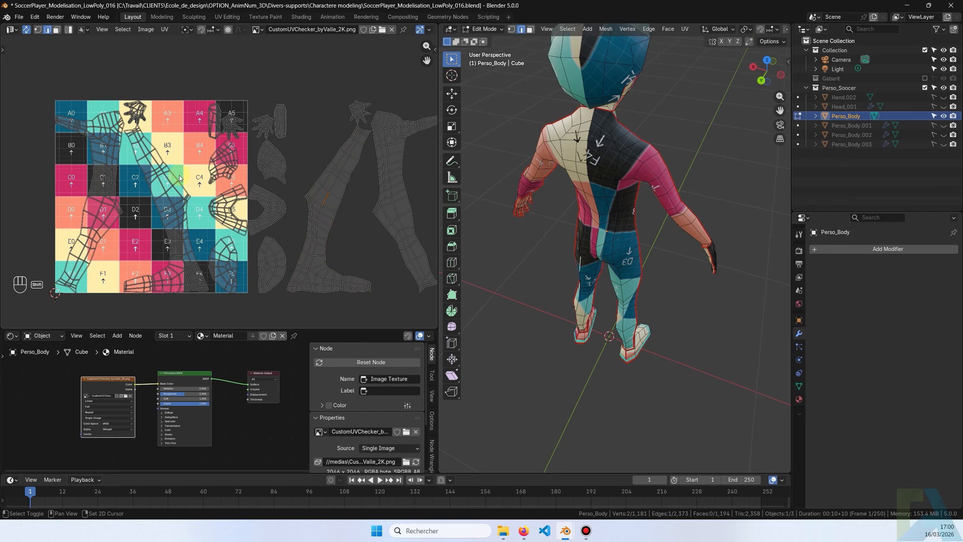
left_click(161, 184, "shift")
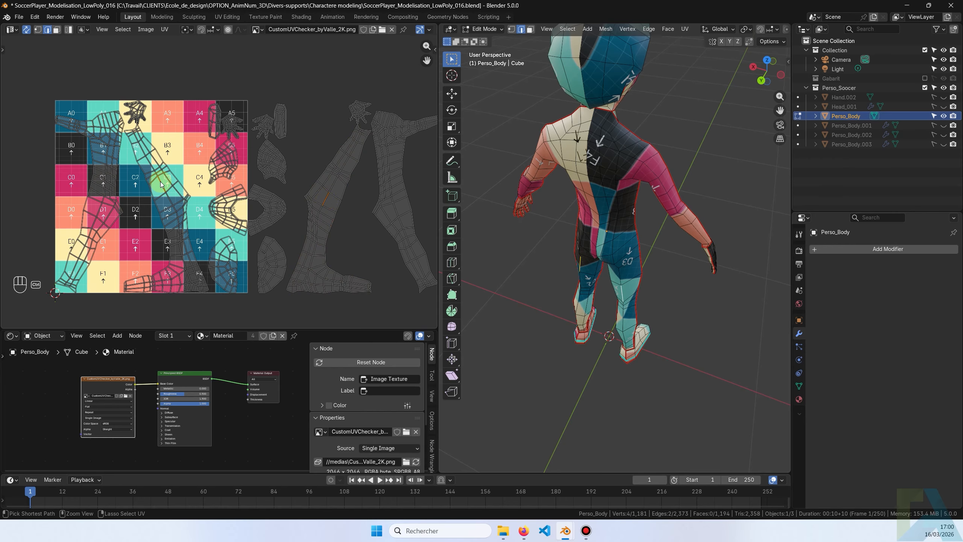
key("ctrl+l")
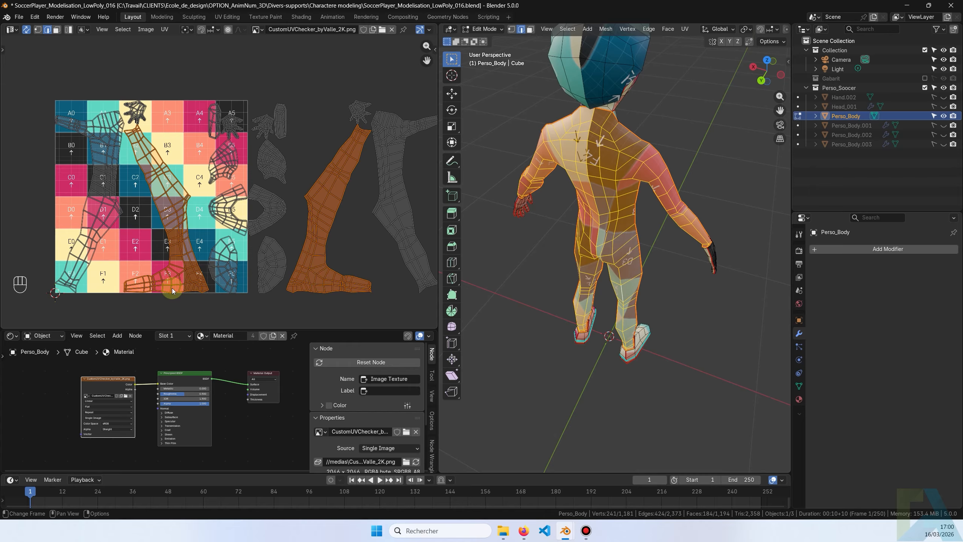
middle_click_drag(627, 257, 635, 227)
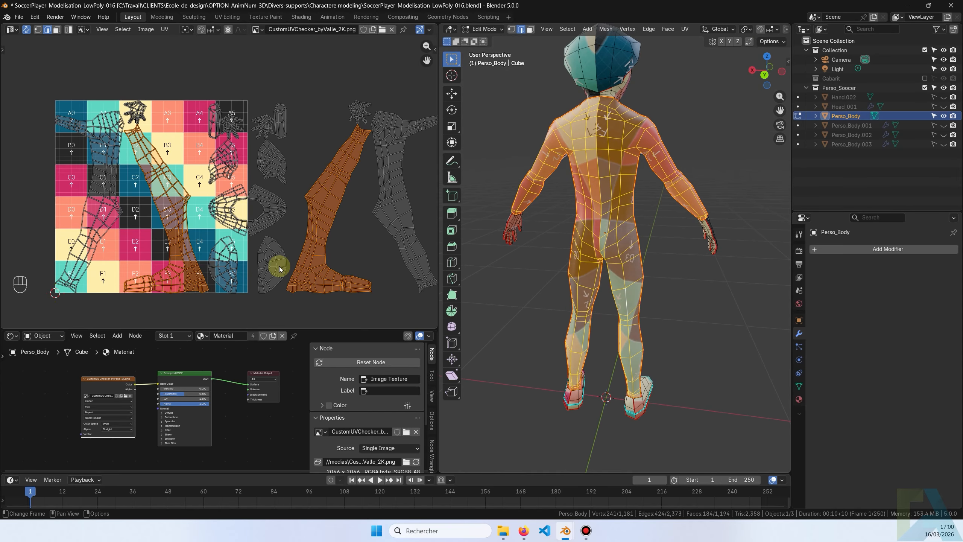
scroll(283, 187, "down", 4)
scroll(280, 185, "up", 1)
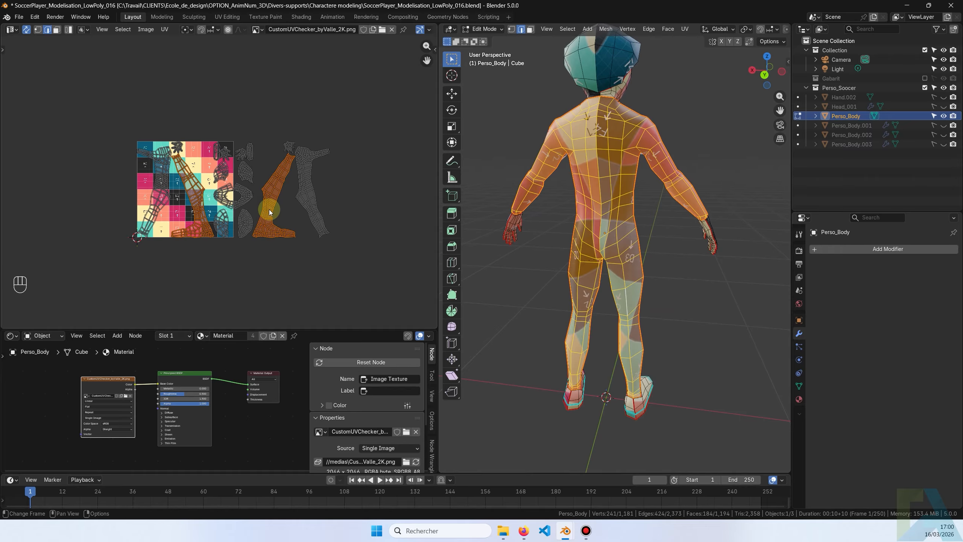
key("g")
left_click(194, 93)
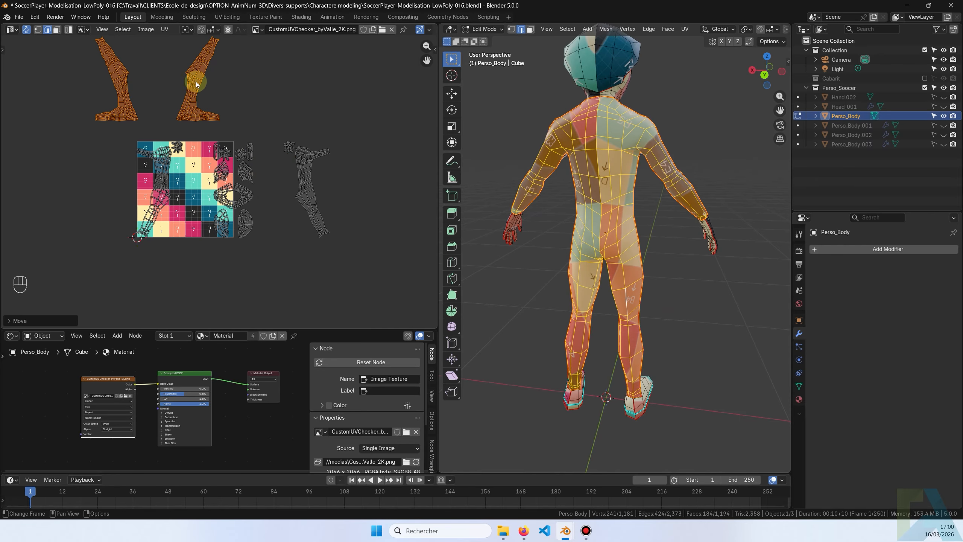
Step: Rotate both back-half UV islands about half a turn and move them to the left of the checker texture
key("r")
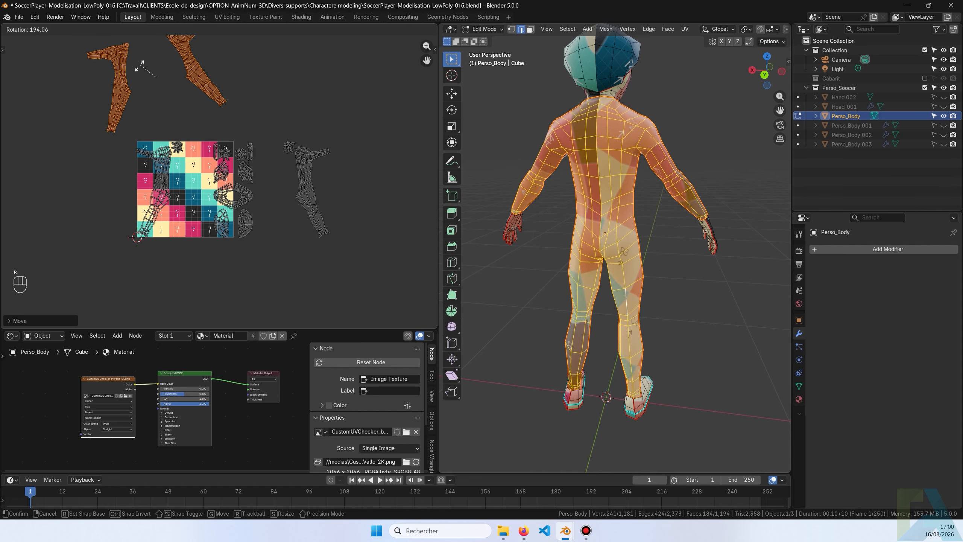
key("ctrl")
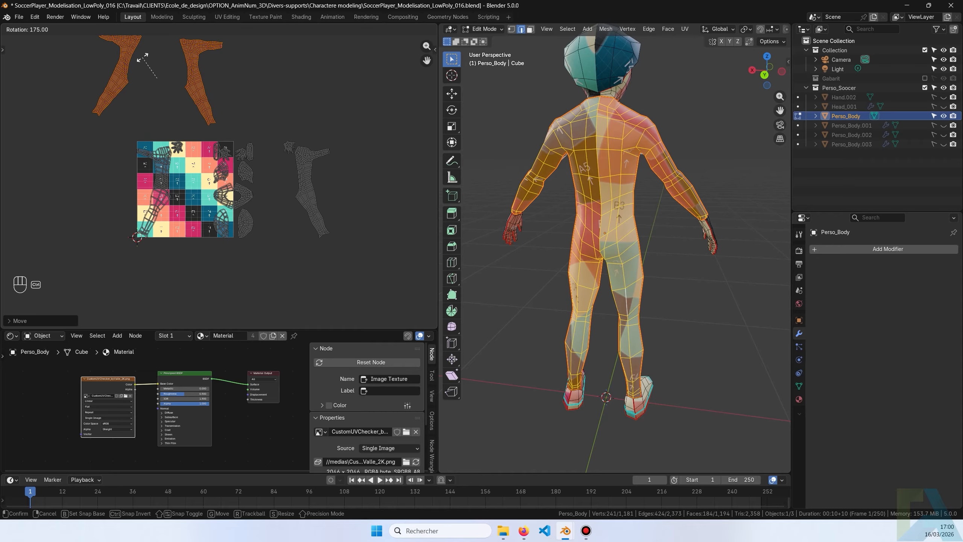
left_click(140, 58)
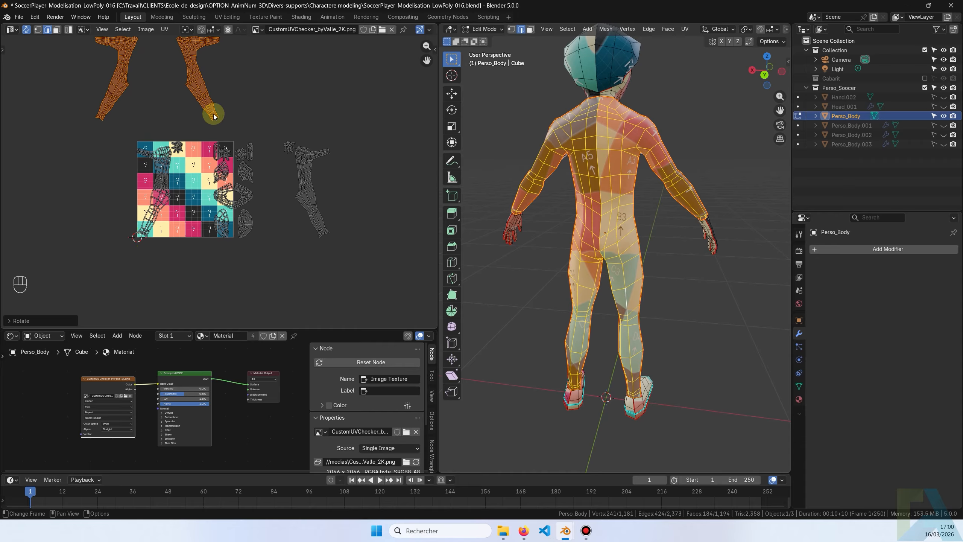
key("g")
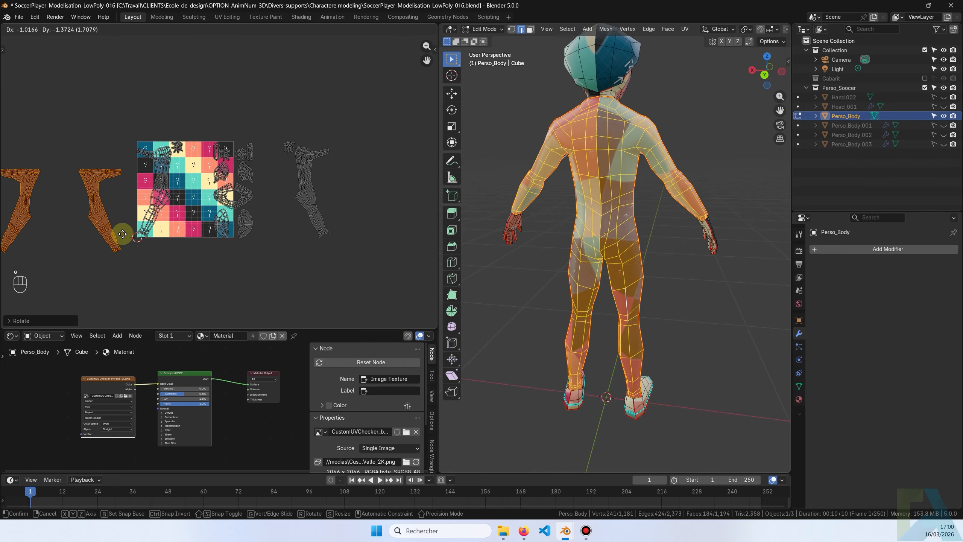
left_click(108, 190)
Step: Select the whole linked back-half UV island nearest the checker texture and move it about -0.38 along X beside its mirrored counterpart
left_click(108, 190)
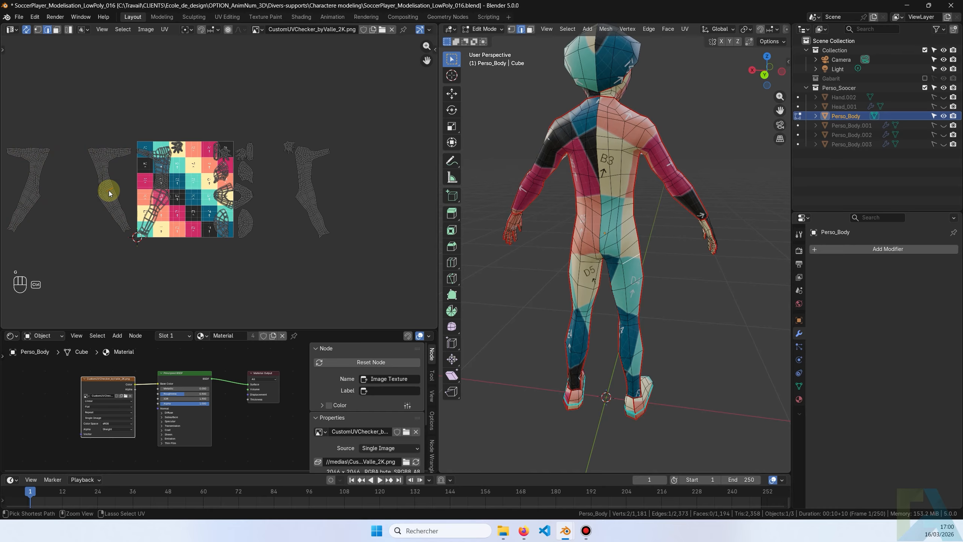
key("ctrl+l")
key("g")
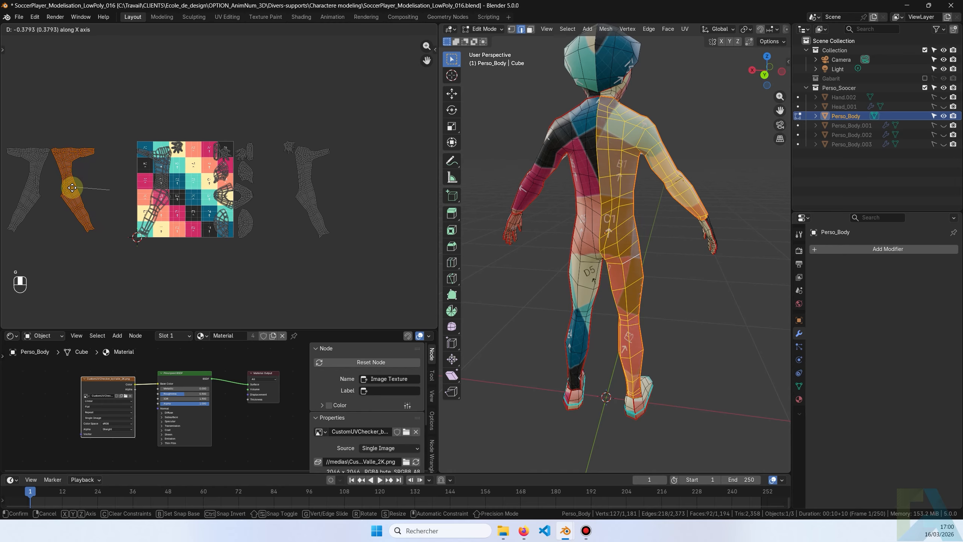
left_click(71, 188)
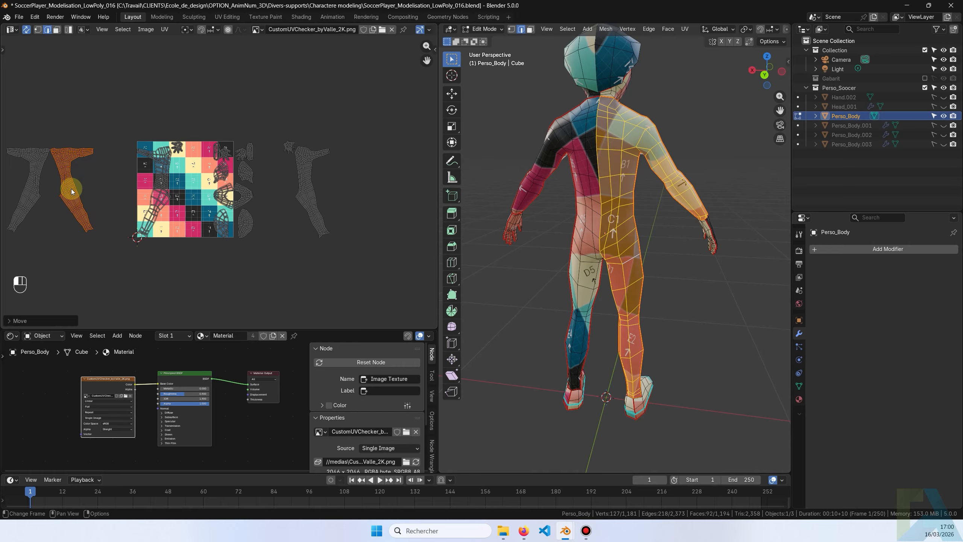
scroll(160, 222, "up", 1)
middle_click_drag(67, 211, 211, 235, "shift")
scroll(211, 224, "up", 2)
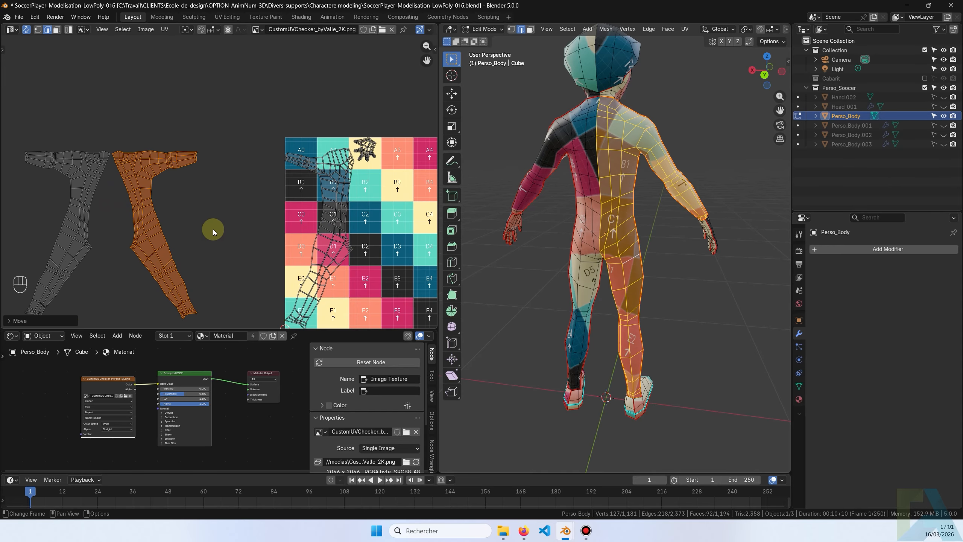
scroll(213, 229, "down", 2)
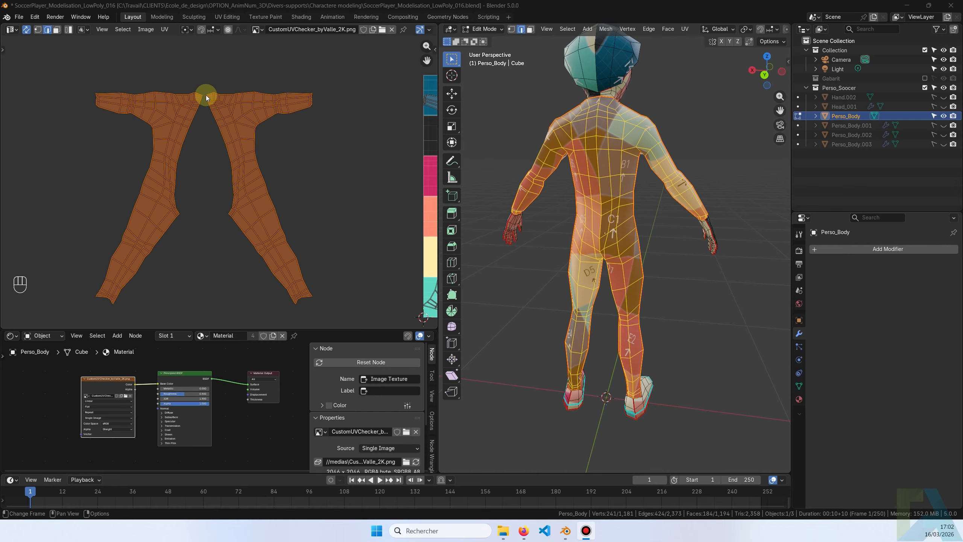
Step: Select the central back edge loop on the body and compare the matching borders of both UV islands, then clear the selection
left_click(596, 128)
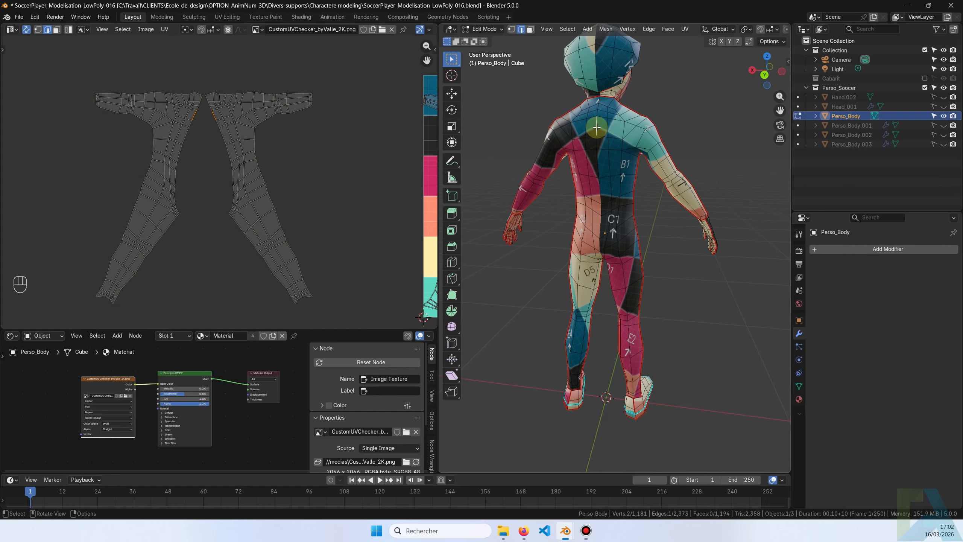
left_click(597, 166, "alt")
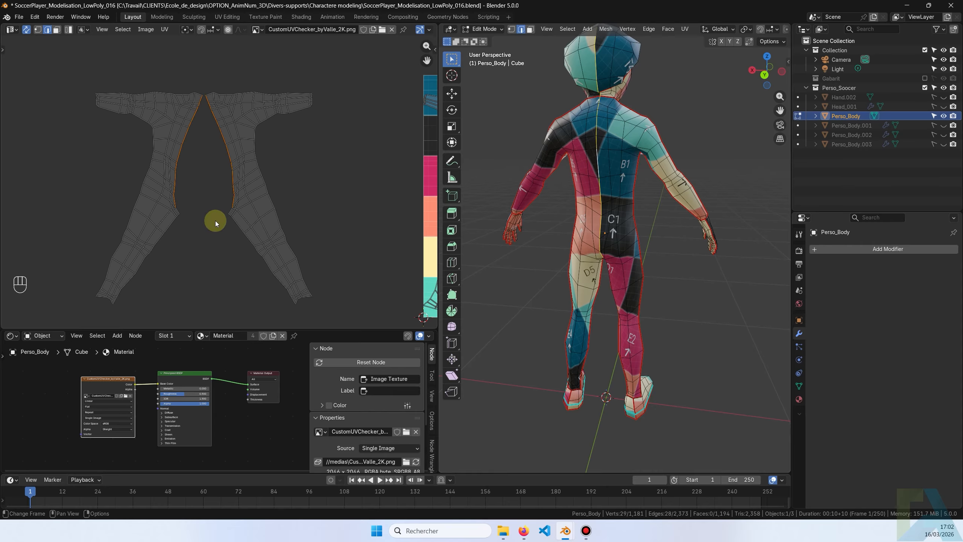
scroll(203, 188, "up", 2)
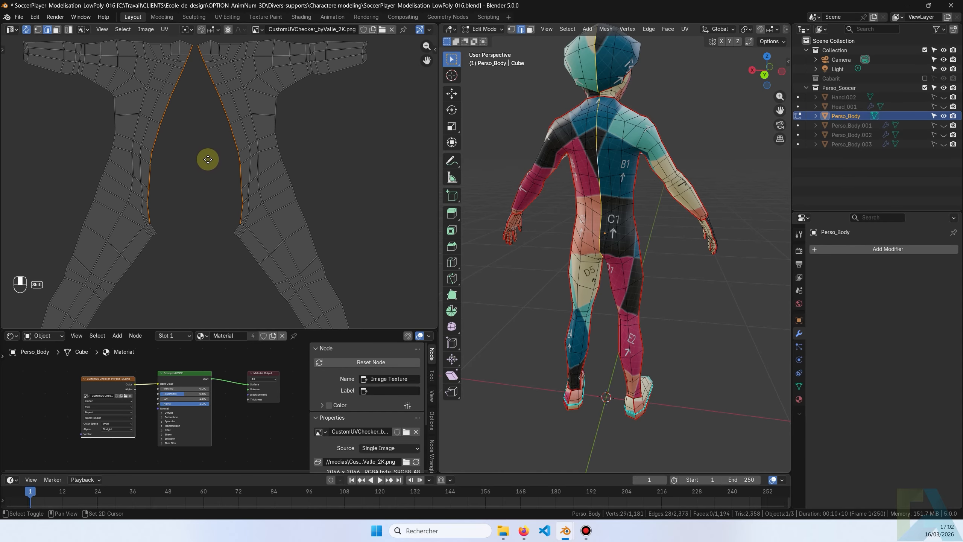
scroll(223, 189, "down", 2)
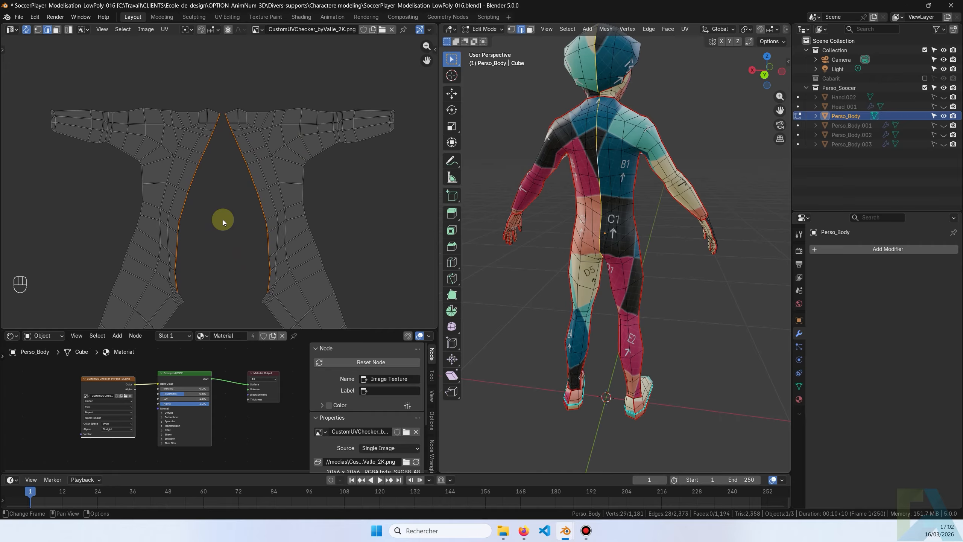
scroll(222, 220, "down", 2)
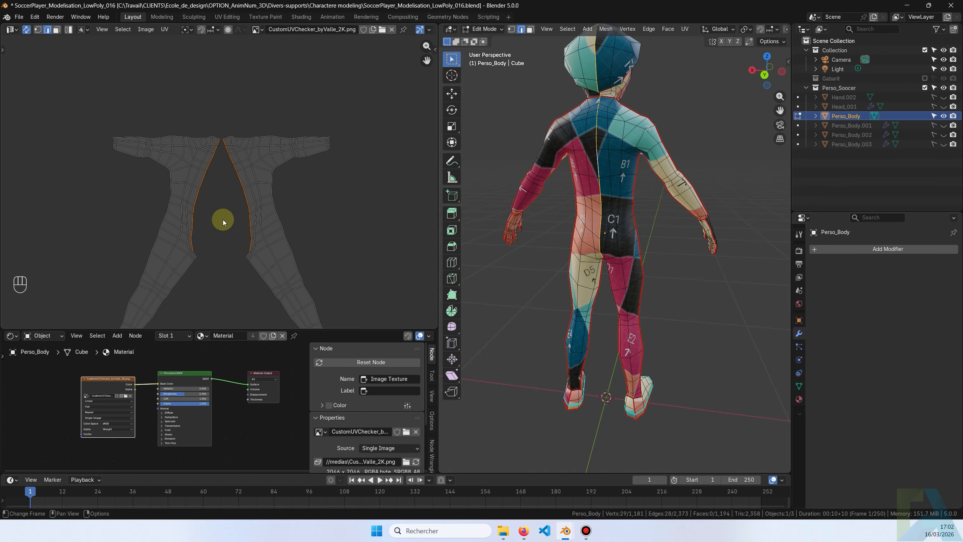
left_click(292, 219)
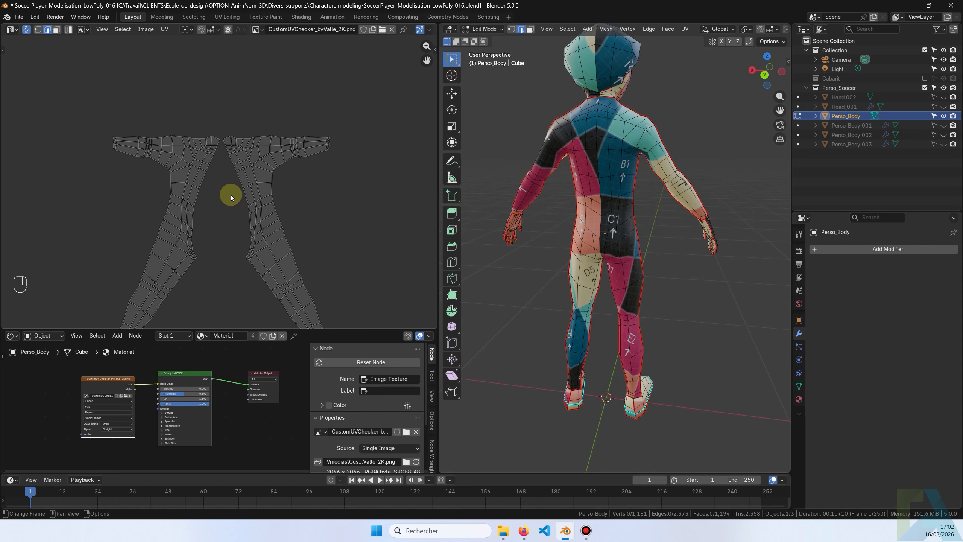
scroll(229, 212, "down", 1)
mouse_move(256, 237)
middle_mouse_down()
mouse_move(240, 215)
mouse_move(244, 223)
middle_mouse_up()
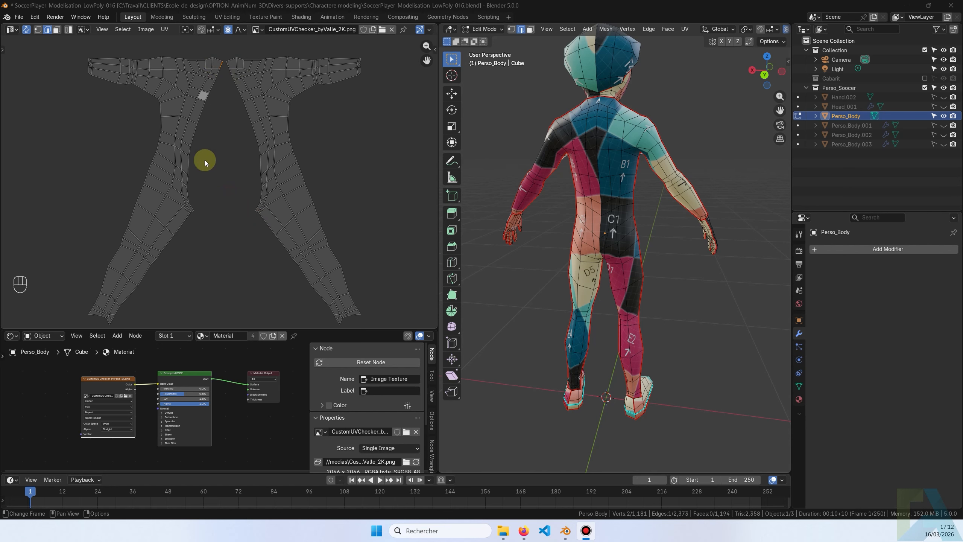
Step: Select the facing central borders of both back-half UV islands and scale them to about 0.487 along X with proportional editing
left_click(194, 134, "alt")
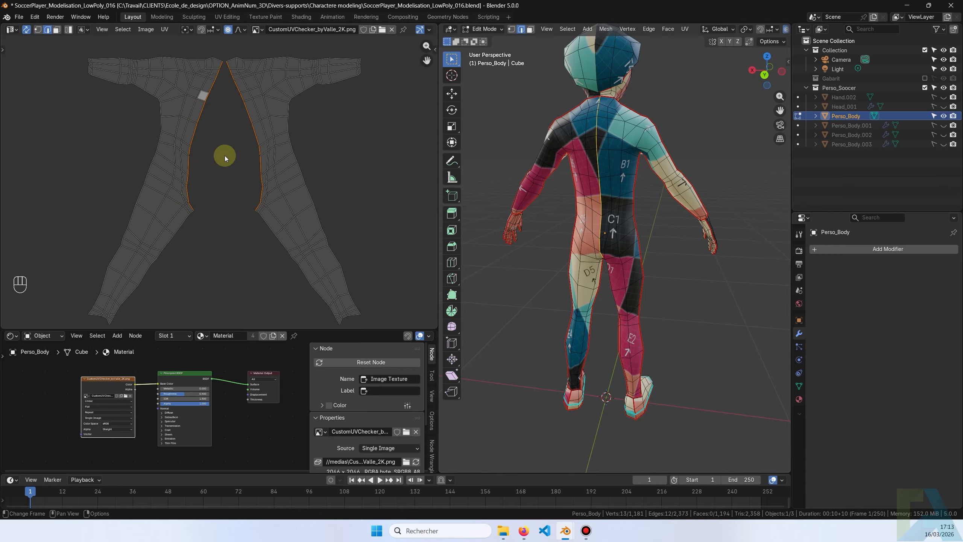
left_click(228, 31)
left_click(242, 30)
key("s")
key("x")
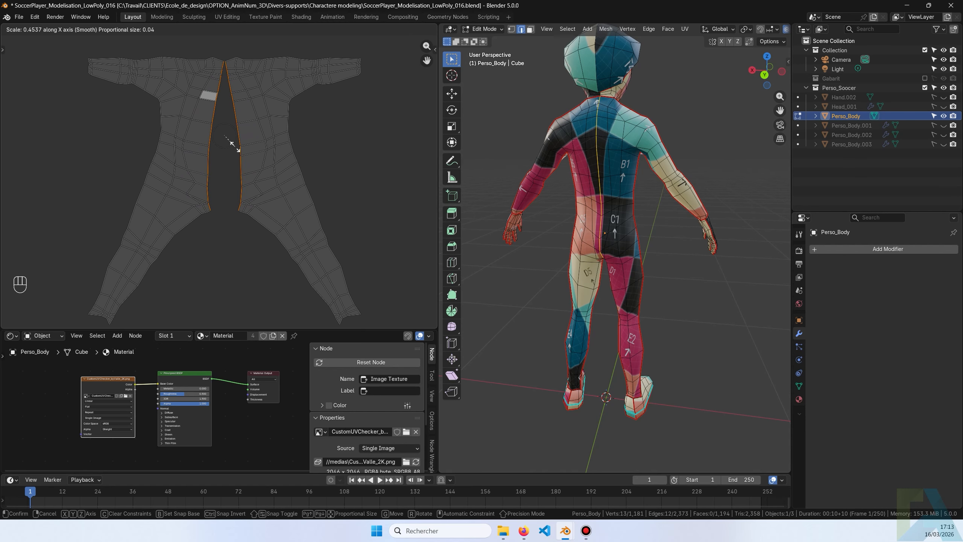
left_click(237, 147)
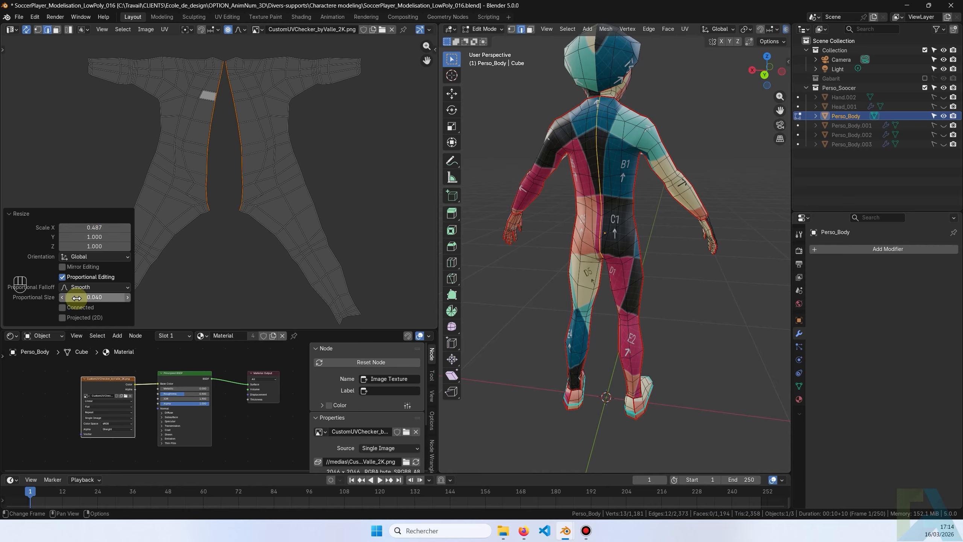
Step: Set the border resize's proportional falloff to Linear and its proportional size to about 0.052
left_click(104, 287)
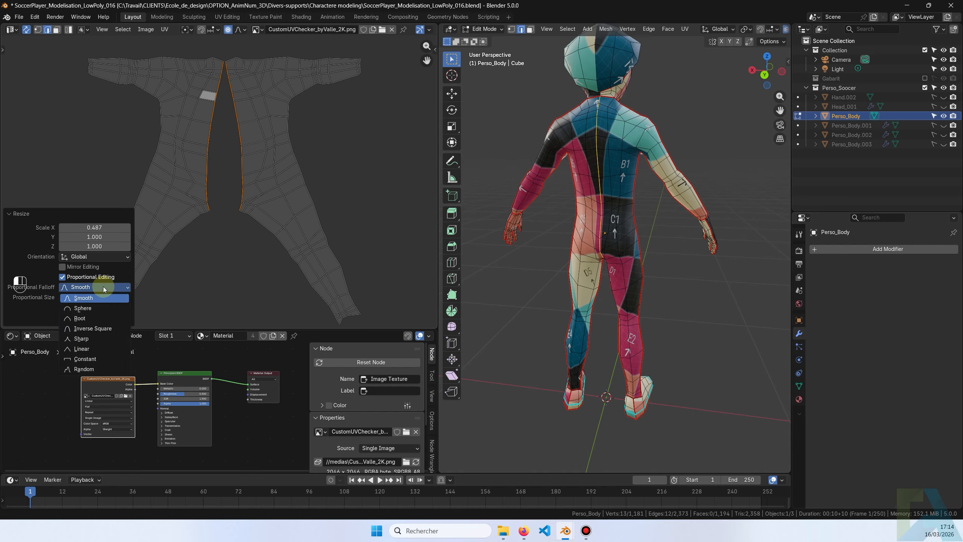
left_click(92, 349)
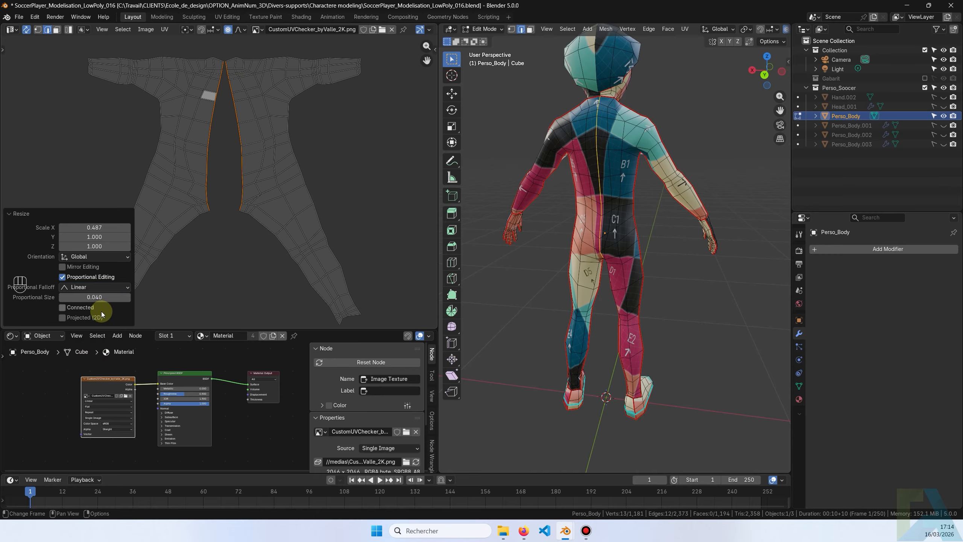
mouse_move(99, 297)
left_mouse_down()
mouse_move(113, 297)
mouse_move(101, 297)
left_mouse_up()
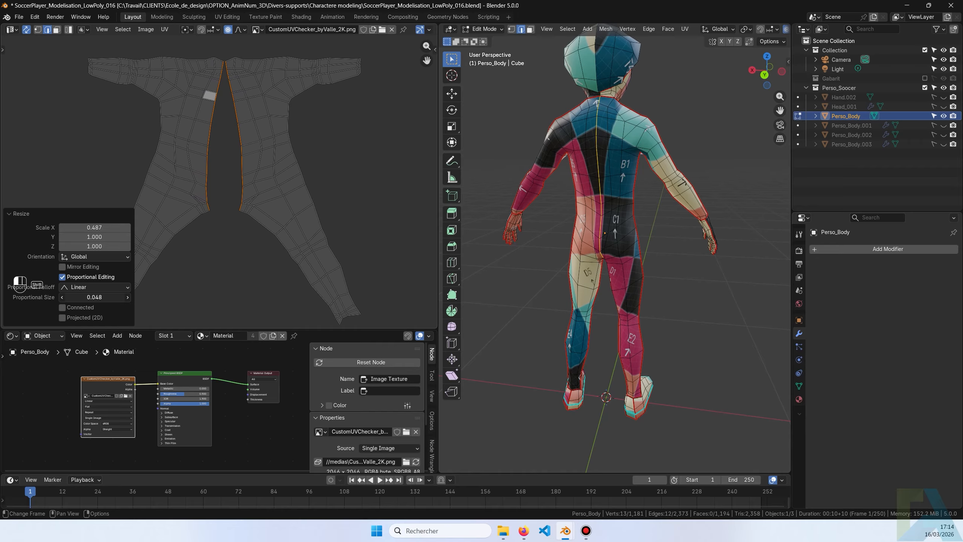
left_click_drag(101, 297, 101, 297, "shift")
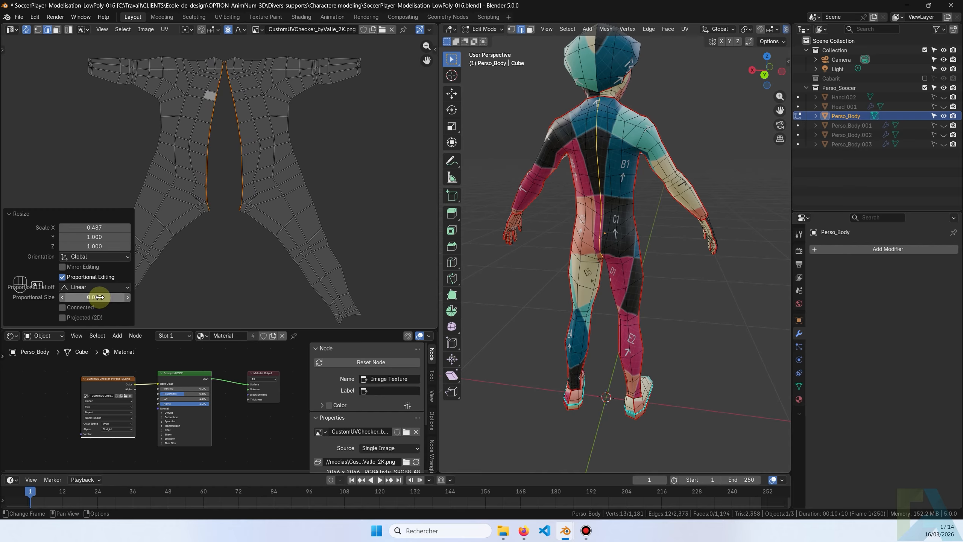
mouse_move(624, 233)
middle_mouse_down()
mouse_move(673, 220)
mouse_move(692, 193)
mouse_move(622, 186)
mouse_move(565, 208)
mouse_move(599, 207)
mouse_move(622, 221)
middle_mouse_up()
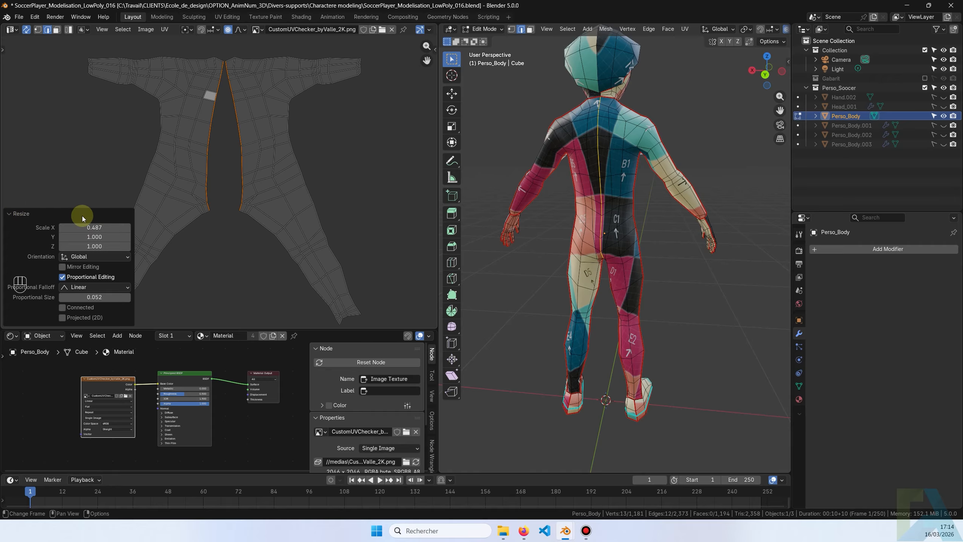
left_click(8, 214)
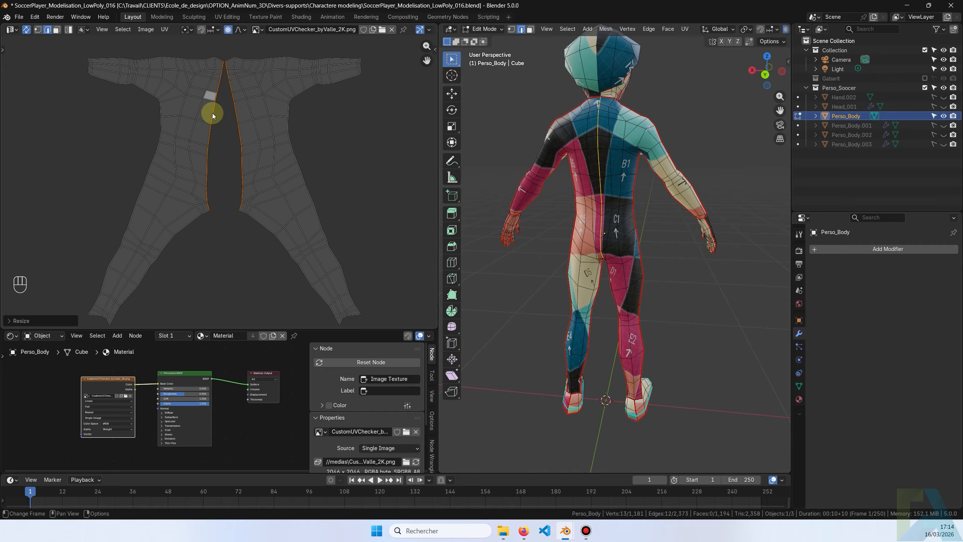
Step: Stitch the two back-half UV islands along their central borders, checking the preview at the crotch and neck before accepting it
key("u")
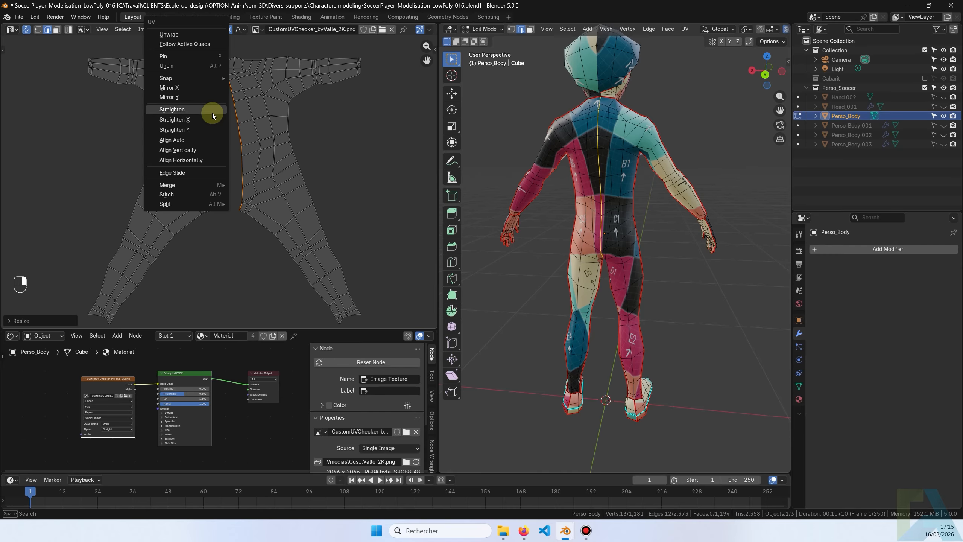
left_click(191, 193)
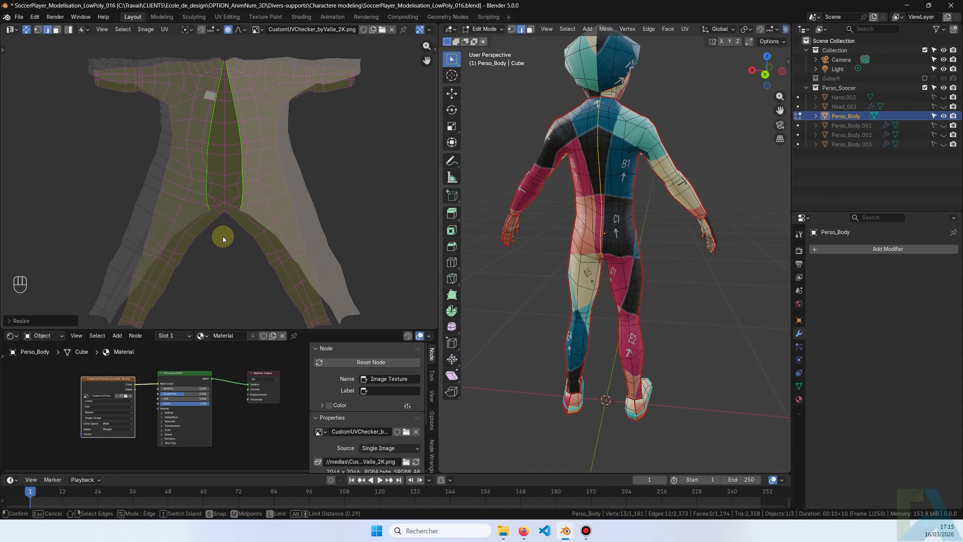
scroll(223, 234, "down", 2)
scroll(226, 229, "up", 2)
scroll(224, 215, "up", 5)
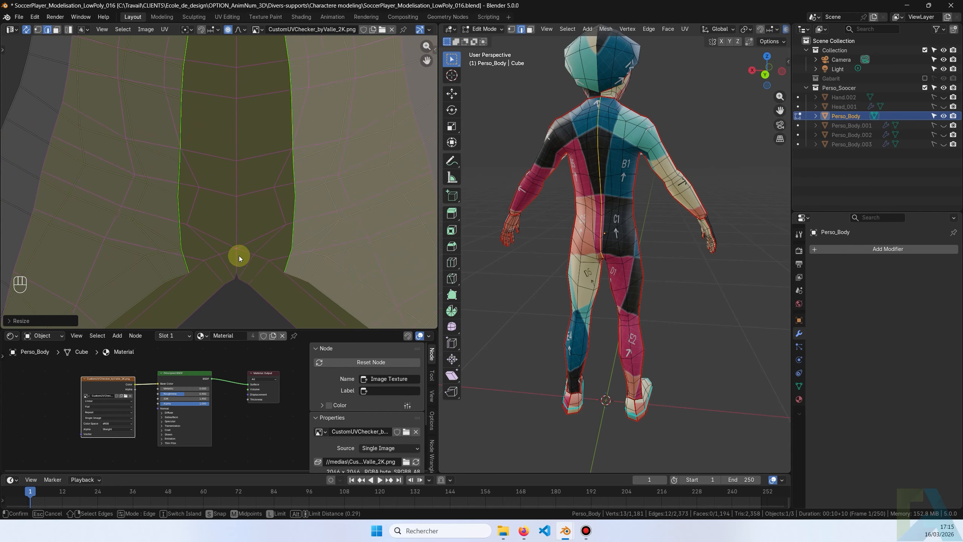
scroll(243, 284, "up", 1)
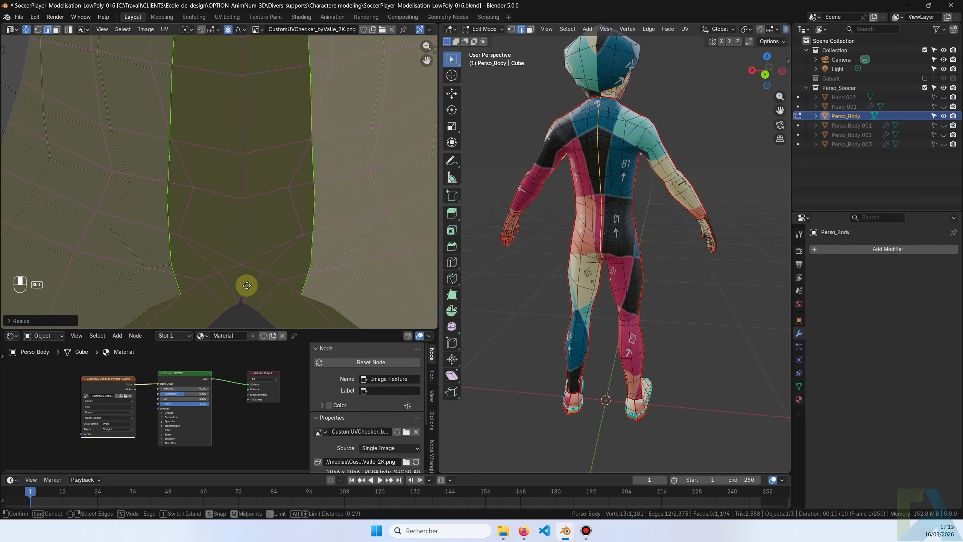
middle_click_drag(247, 285, 239, 218, "shift")
scroll(238, 176, "down", 3)
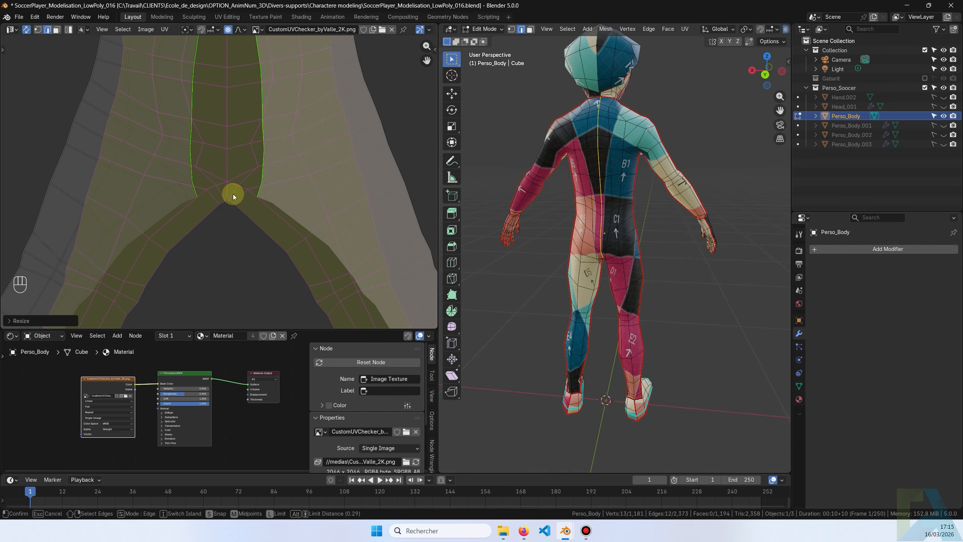
middle_click_drag(233, 96, 232, 279, "shift")
middle_click_drag(229, 138, 220, 224, "shift")
scroll(222, 148, "up", 4)
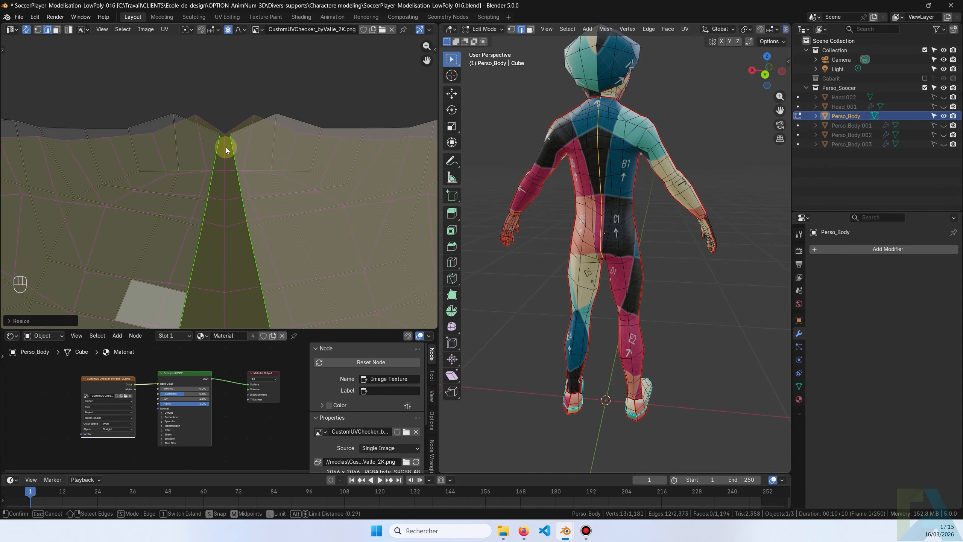
scroll(227, 138, "down", 2)
scroll(229, 206, "down", 4)
mouse_move(236, 192)
middle_mouse_down("shift")
mouse_move(230, 113)
mouse_move(228, 189)
middle_mouse_up("shift")
scroll(220, 182, "up", 2)
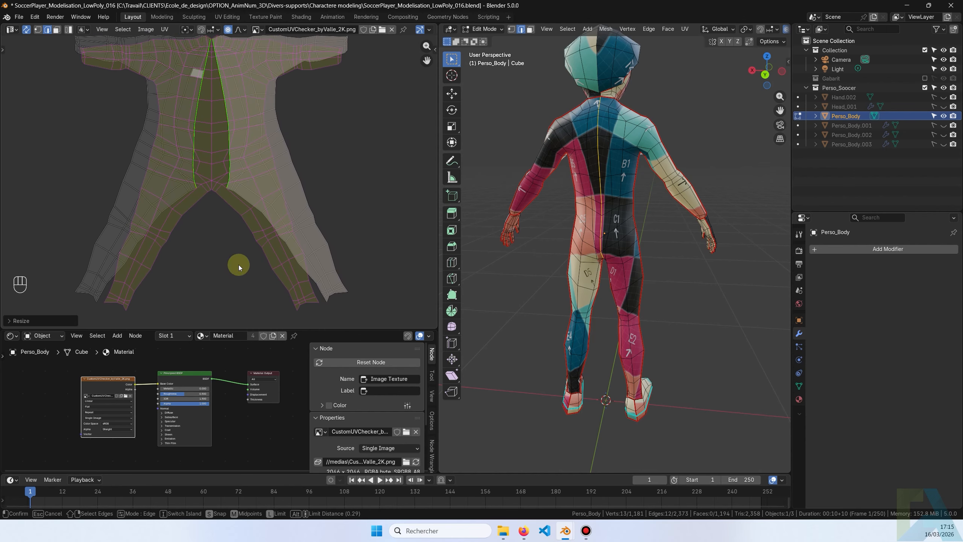
key("Return")
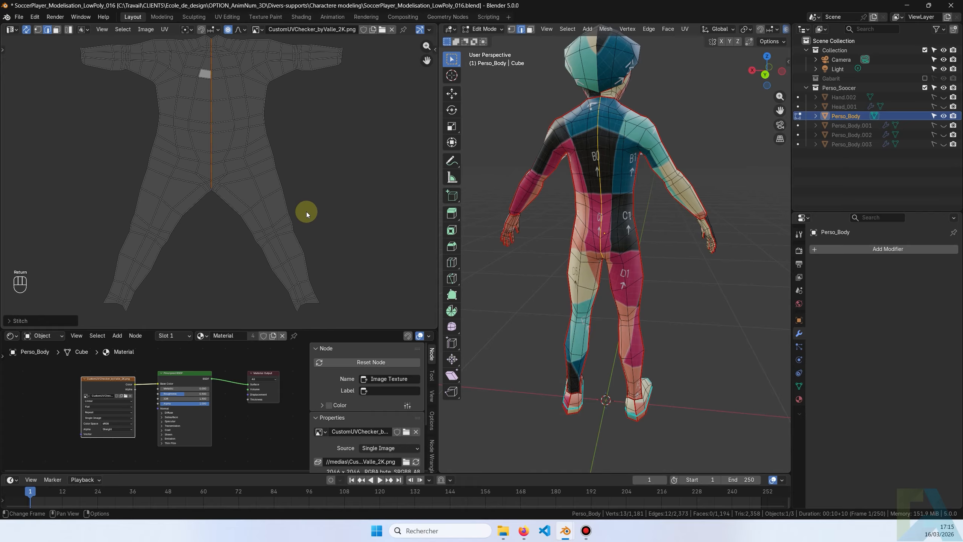
Step: Examine the checker texture on the body's back and the stitched UV island along the central seam
middle_click_drag(627, 215, 616, 165)
scroll(616, 166, "up", 4)
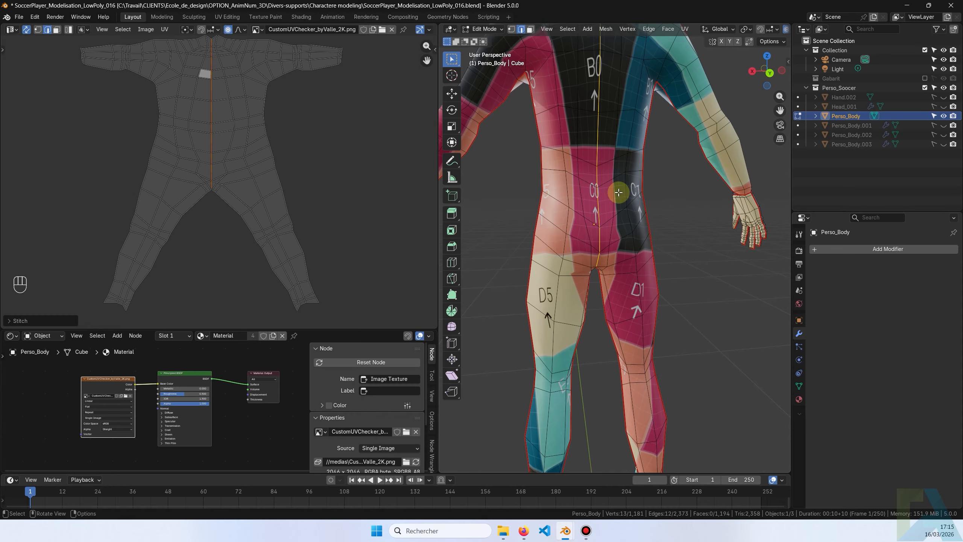
mouse_move(626, 187)
middle_mouse_down()
mouse_move(625, 241)
mouse_move(612, 174)
mouse_move(532, 180)
mouse_move(688, 183)
mouse_move(627, 188)
middle_mouse_up()
scroll(627, 188, "down", 2)
scroll(199, 151, "down", 2)
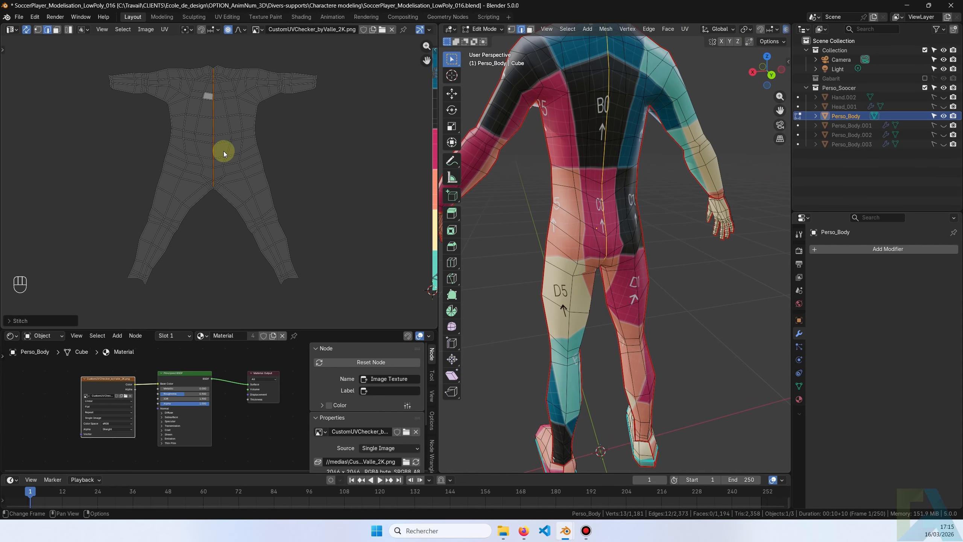
scroll(211, 186, "up", 2)
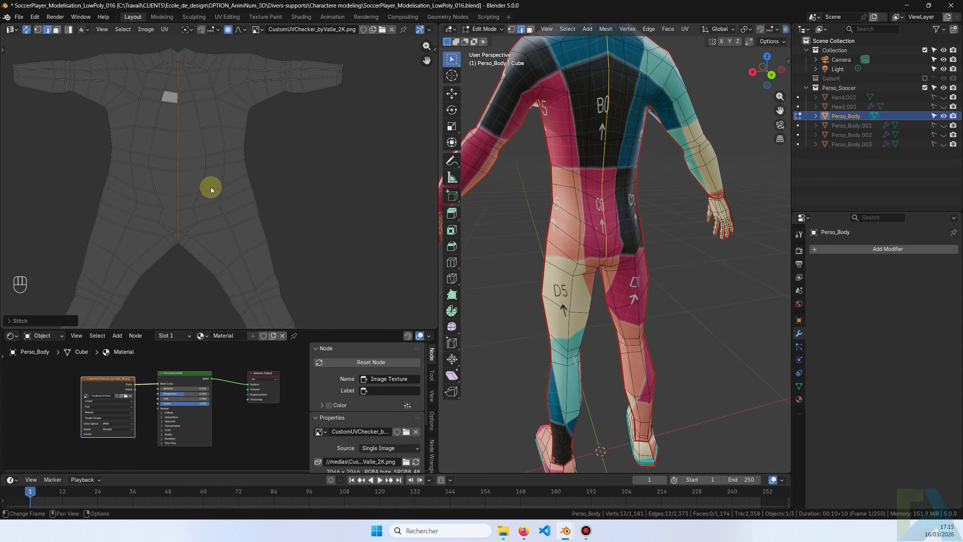
scroll(192, 195, "down", 2)
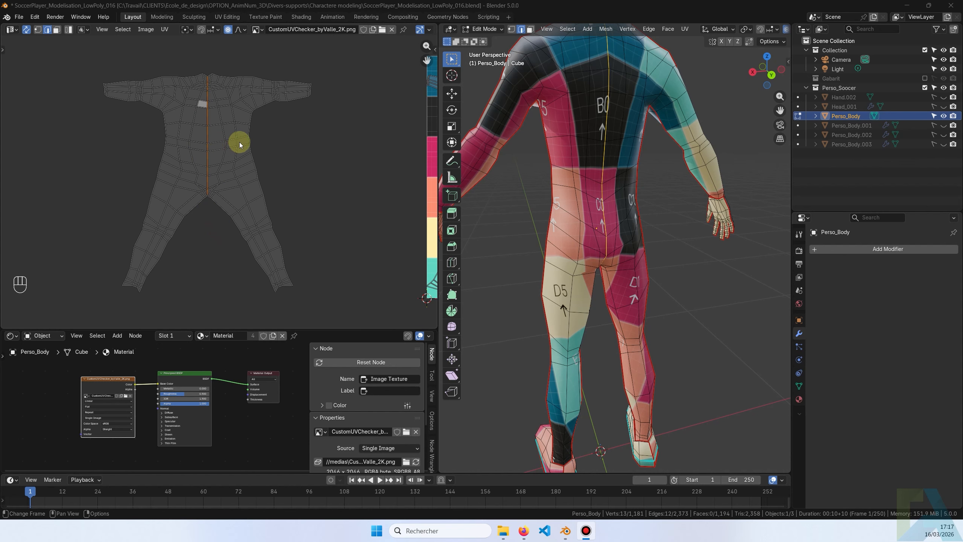
Step: Select the UV vertices of the central back strip on both sides of the seam, from the shoulder blades down to the upper buttocks
left_click(38, 30)
scroll(231, 155, "up", 2)
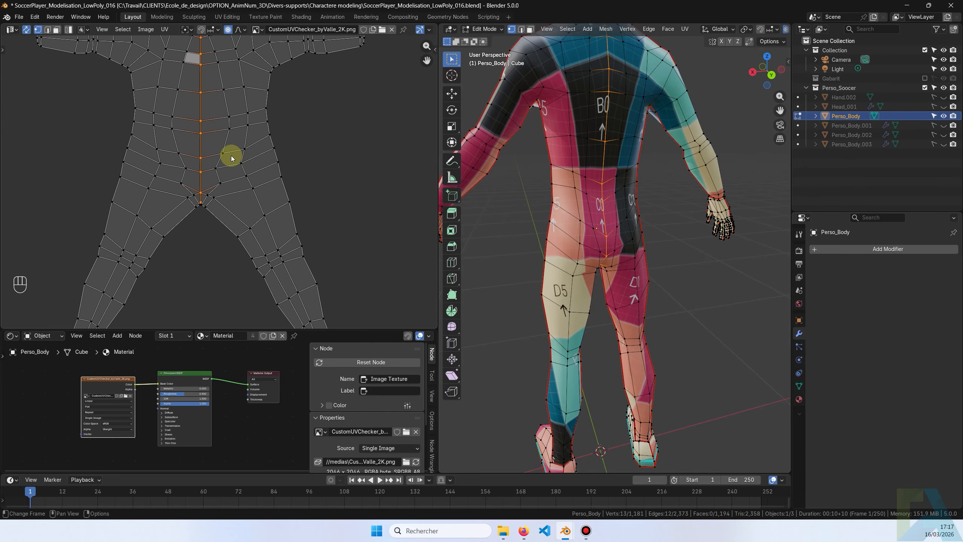
middle_click_drag(234, 164, 242, 258, "shift")
middle_click_drag(604, 106, 604, 126)
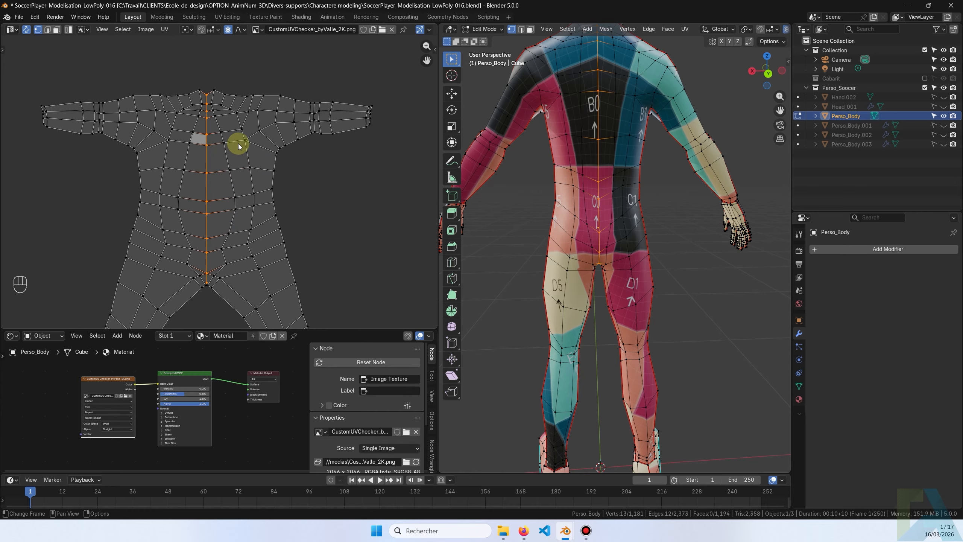
left_click_drag(238, 162, 175, 227)
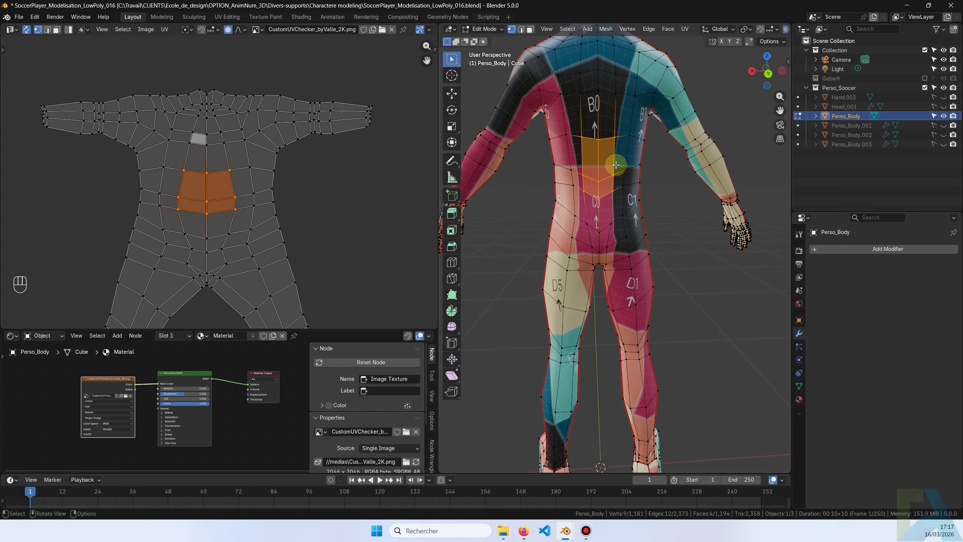
left_click_drag(227, 138, 197, 162, "shift")
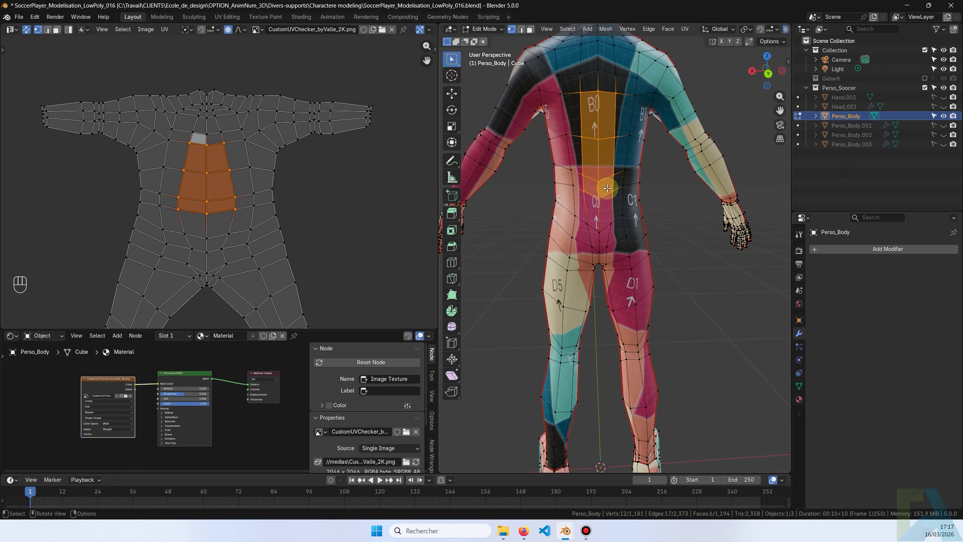
left_click_drag(240, 225, 180, 240, "shift")
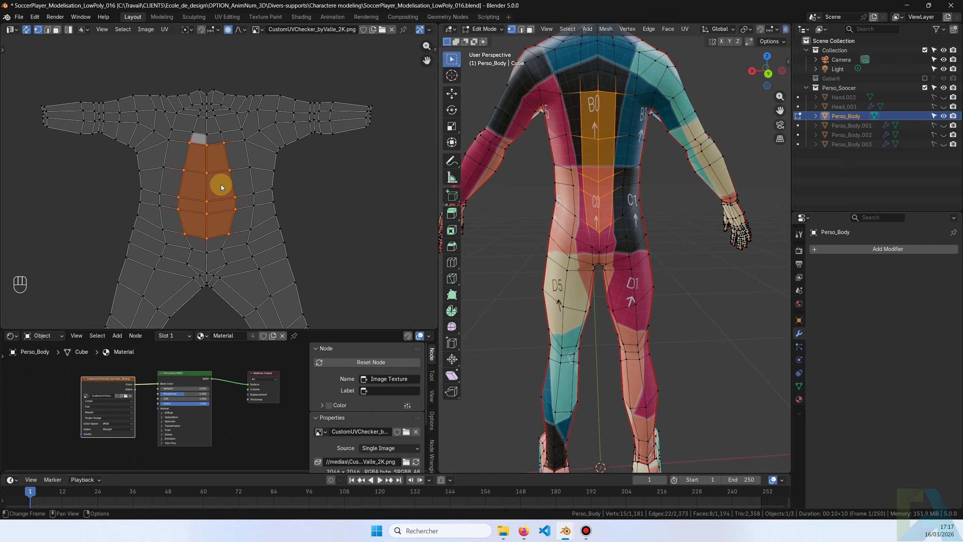
Step: Scale the selected central back UVs to about 0.624 along X with proportional editing
left_click(228, 30)
key("s")
key("x")
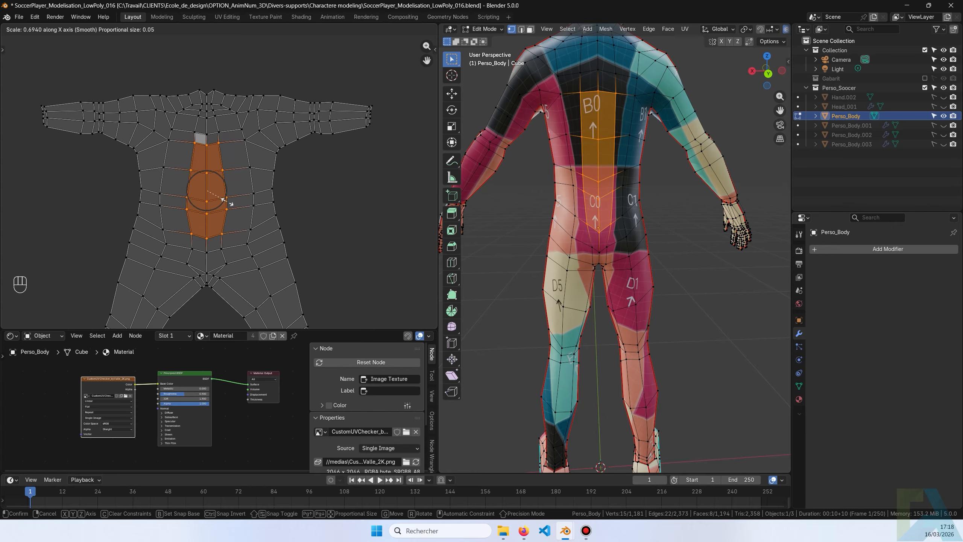
left_click(153, 304)
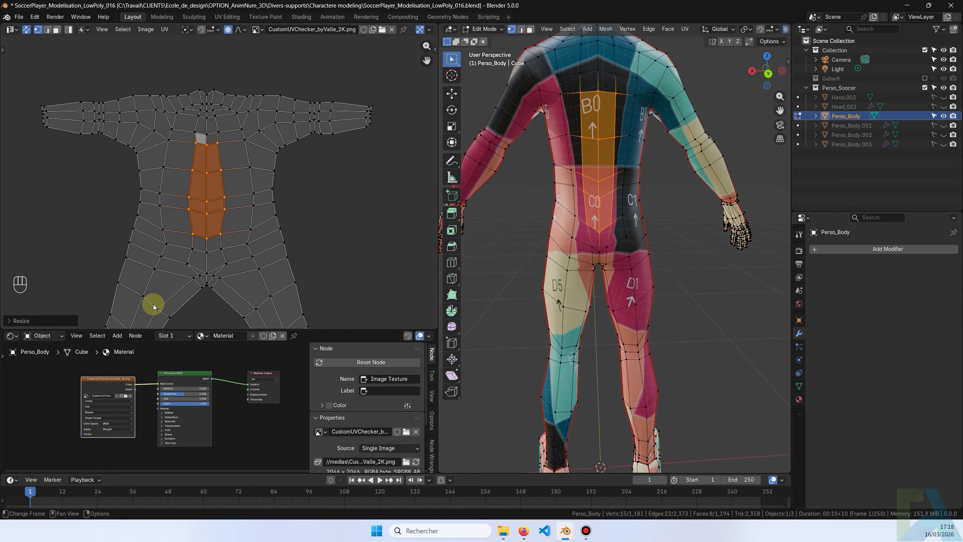
Step: Set the resize's proportional size to 0.125, check the checker texture on the back, and clear the UV selection
left_click(8, 320)
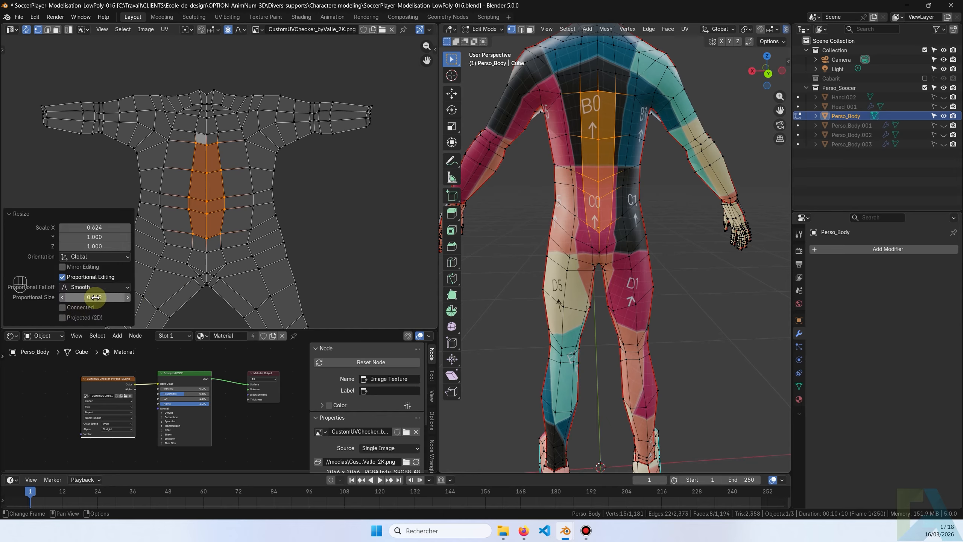
left_click_drag(95, 297, 125, 307, "shift")
middle_click_drag(637, 231, 626, 174)
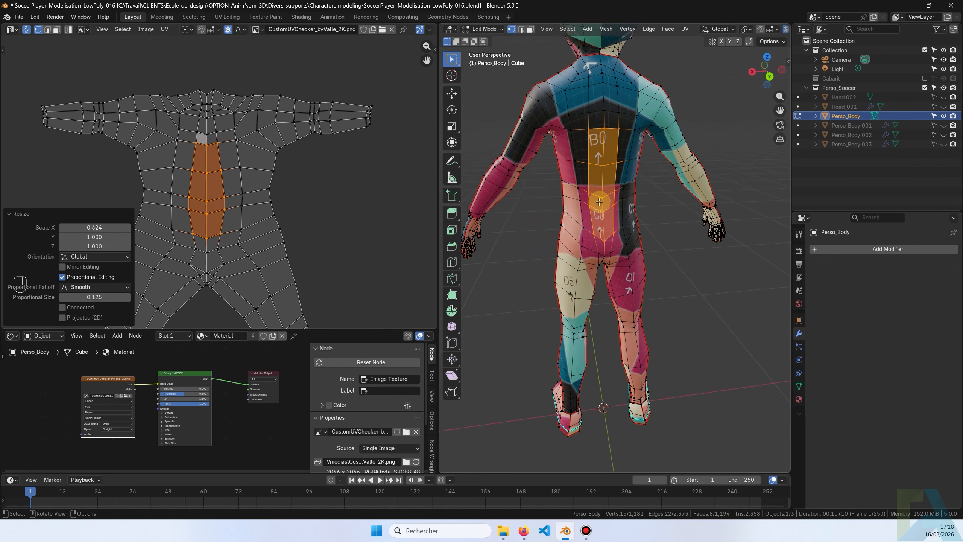
mouse_move(627, 218)
middle_mouse_down()
mouse_move(629, 194)
mouse_move(781, 222)
mouse_move(637, 216)
middle_mouse_up()
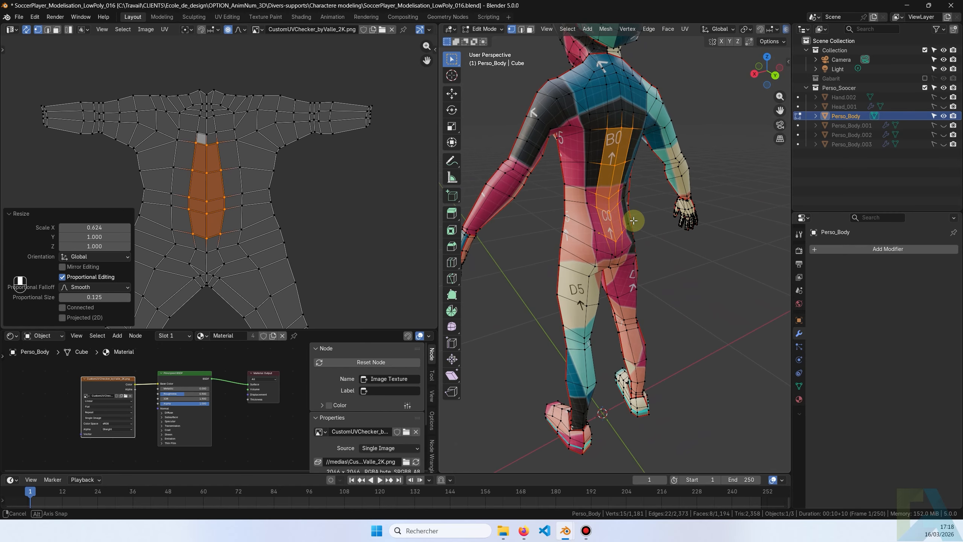
left_click(328, 197)
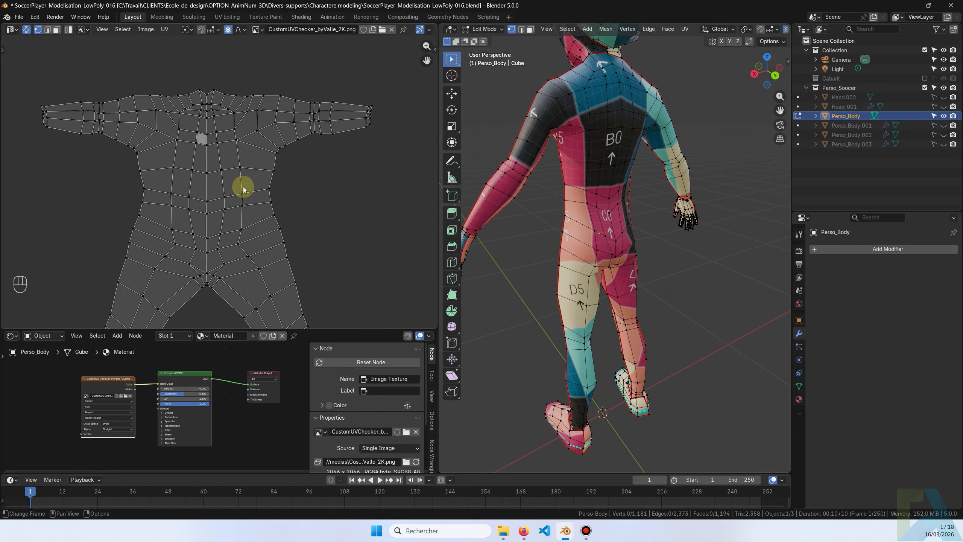
scroll(224, 181, "down", 2)
middle_click_drag(222, 184, 196, 155, "shift")
scroll(198, 159, "down", 1)
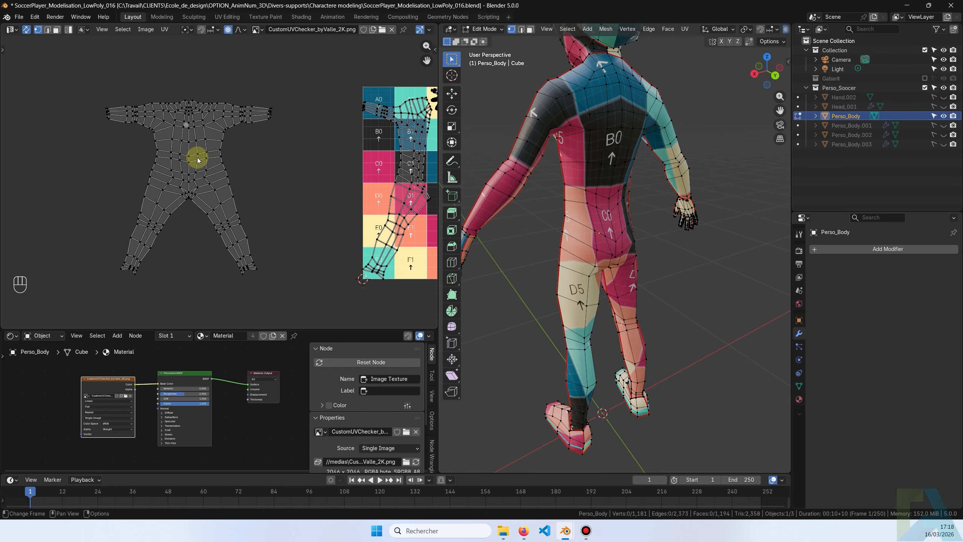